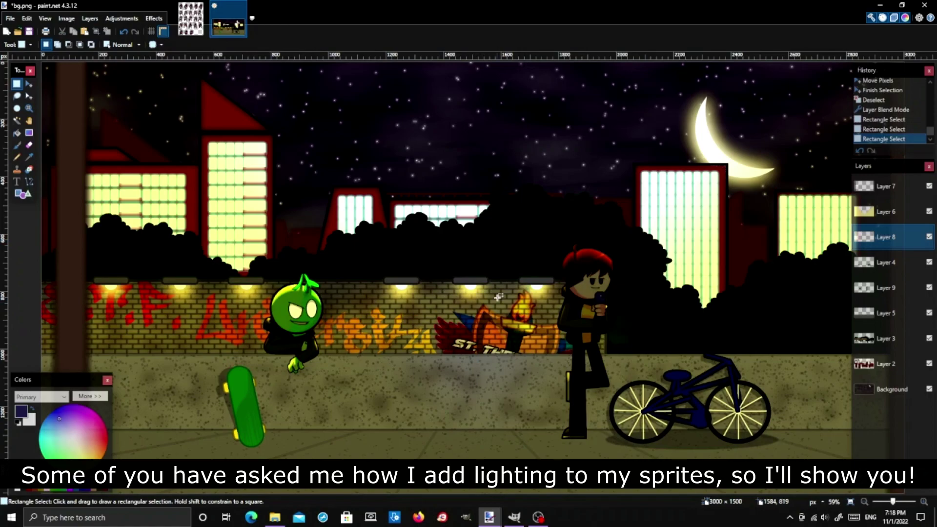
Step: Set Layer 6 of bg.png to Normal blending and sample its pale yellow as the primary color
key(ctrl+Tab)
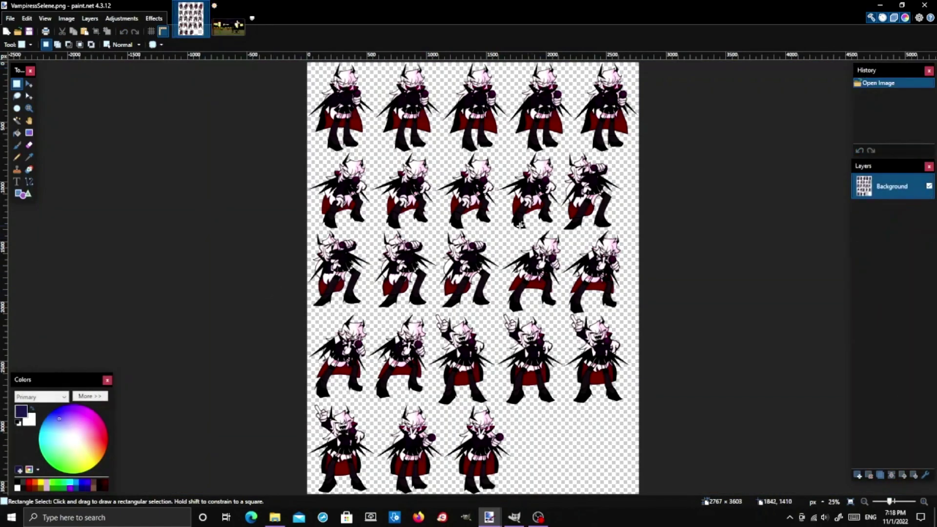
scroll(493, 194, up, 3)
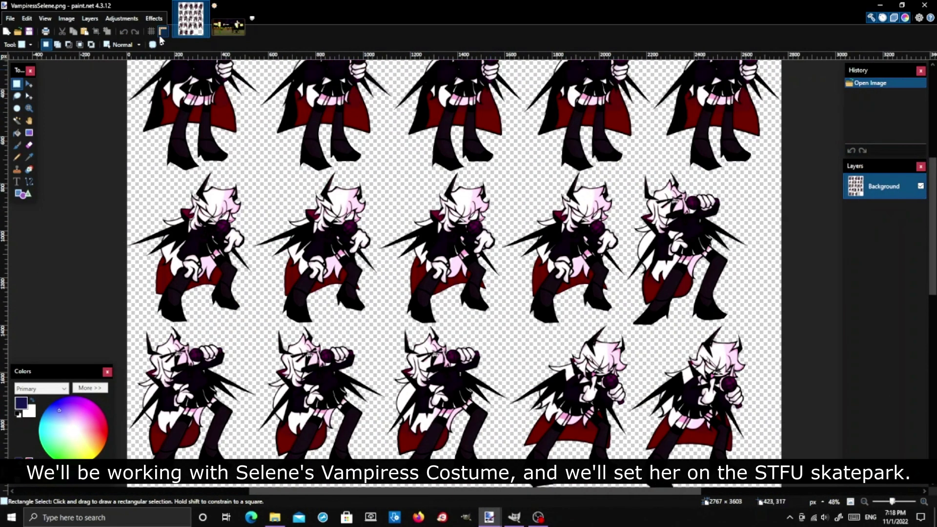
key(ctrl+Tab)
double_click(905, 207)
click(423, 260)
click(419, 270)
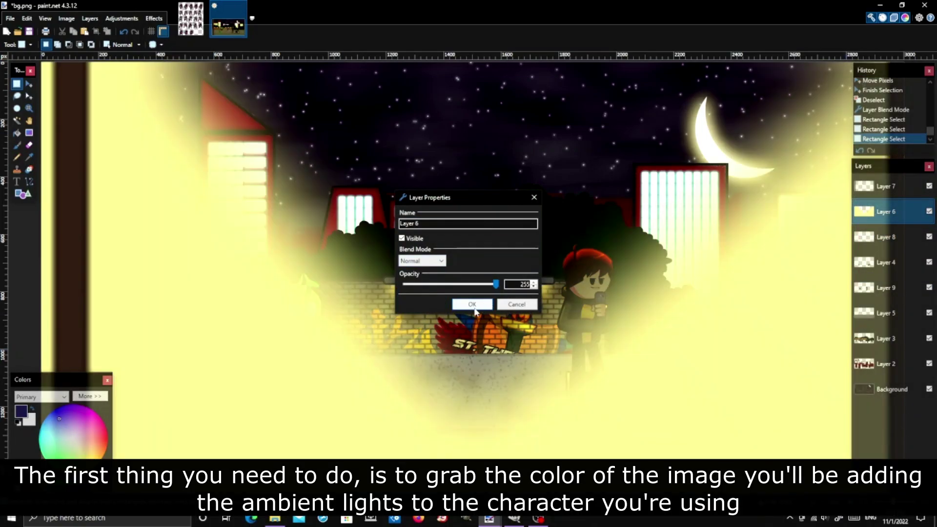
click(473, 306)
key(k)
click(223, 277)
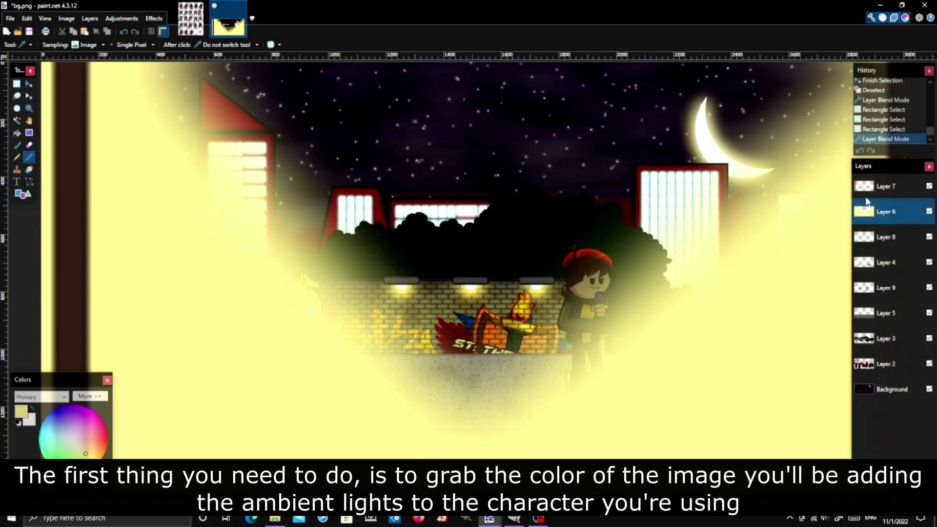
Step: Set the blend mode of Layer 6 in bg.png to Multiply
double_click(873, 212)
click(423, 261)
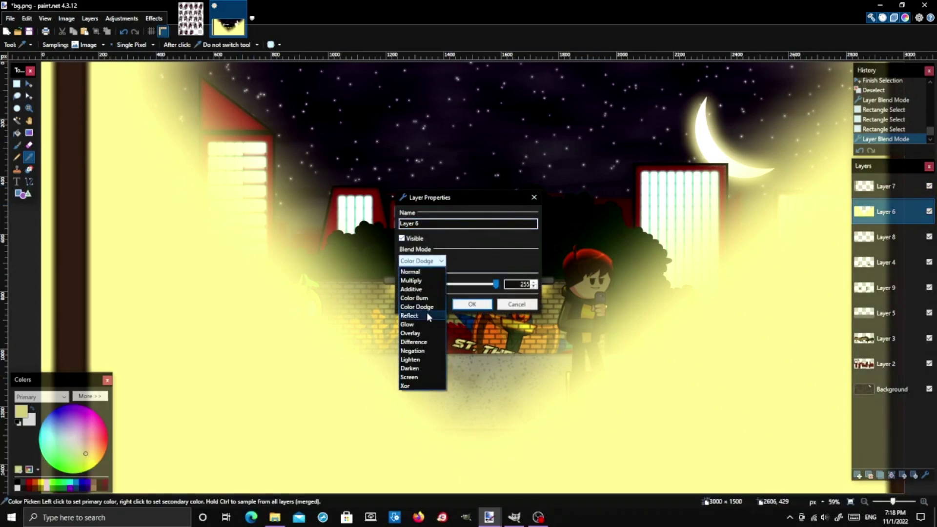
click(418, 284)
click(473, 304)
Step: Add a new layer above the sprites in VampiressSelene.png
key(ctrl+Tab)
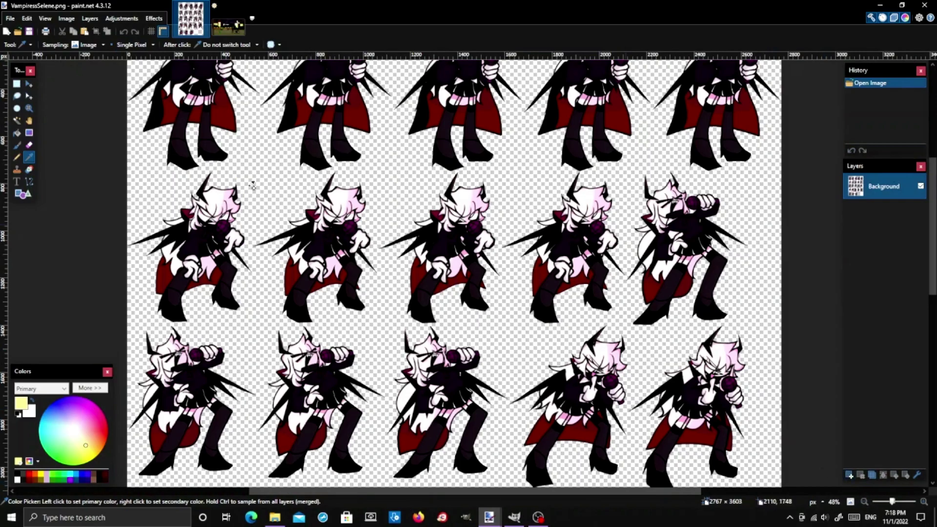
scroll(261, 191, down, 3)
scroll(737, 419, down, 1)
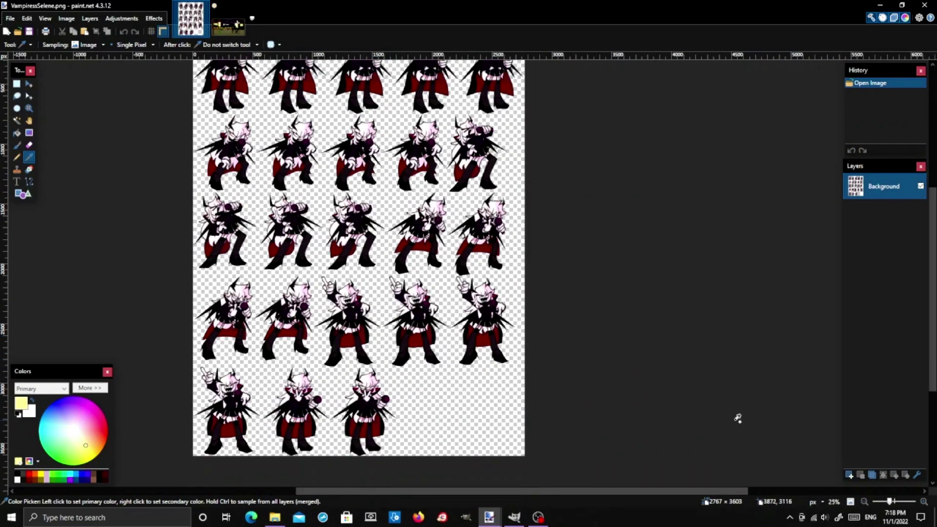
click(851, 475)
scroll(259, 197, up, 2)
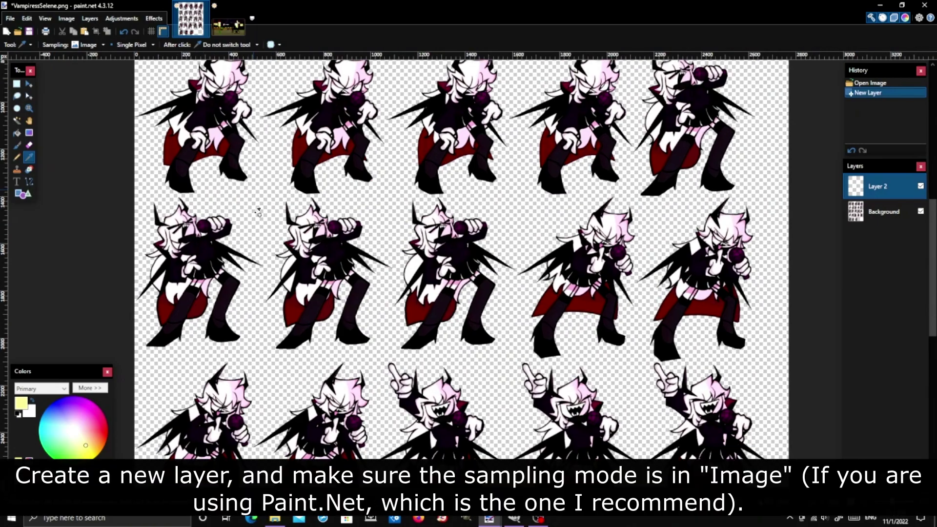
scroll(258, 200, up, 3)
scroll(258, 210, up, 2)
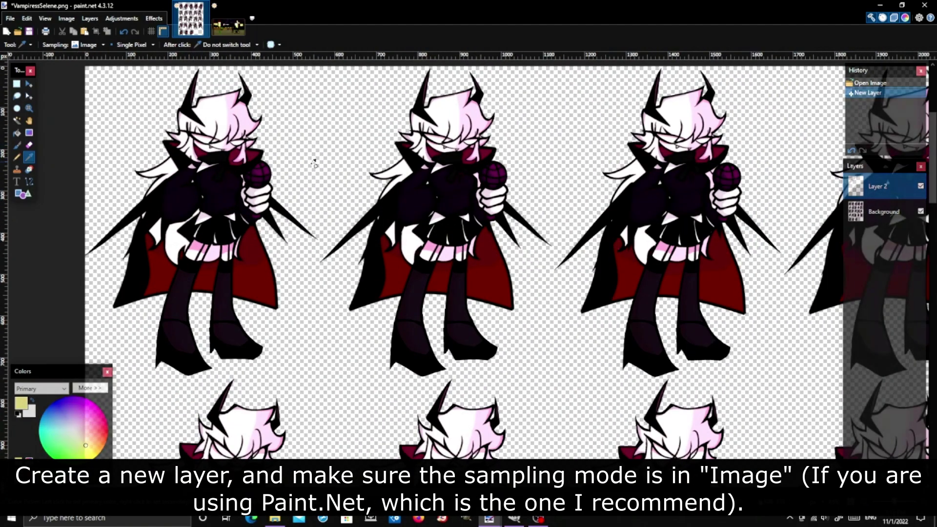
scroll(333, 173, down, 2)
scroll(333, 173, down, 2)
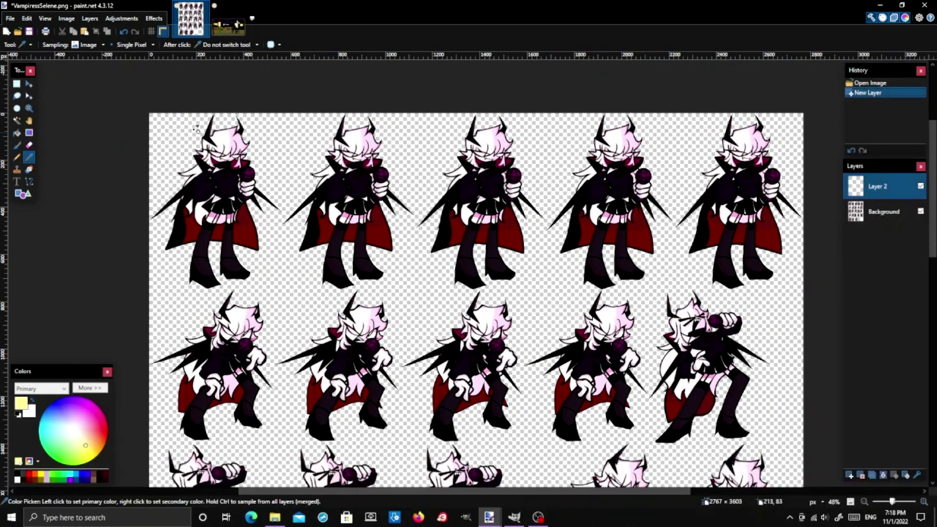
Step: Fill the empty area around the sprites with the pale yellow on the new layer, using Paint Bucket with Image sampling
click(16, 134)
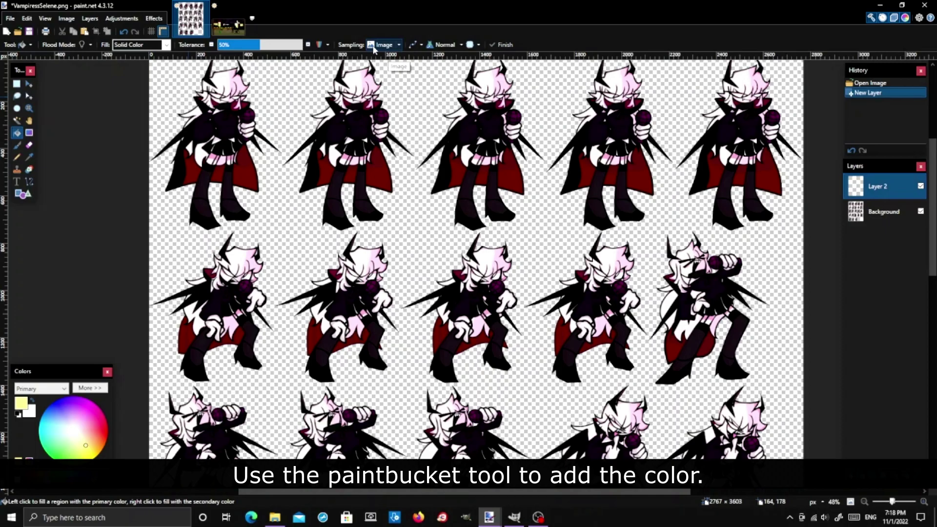
click(410, 220)
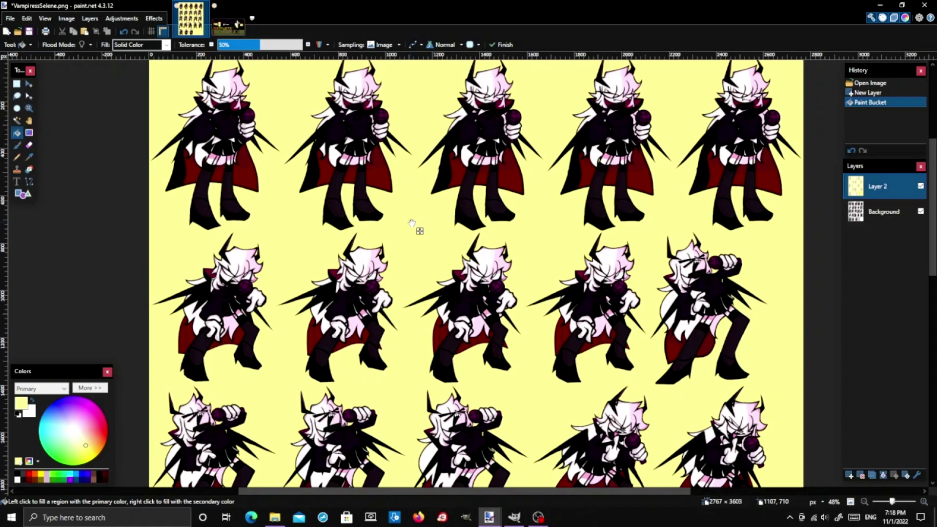
key(s)
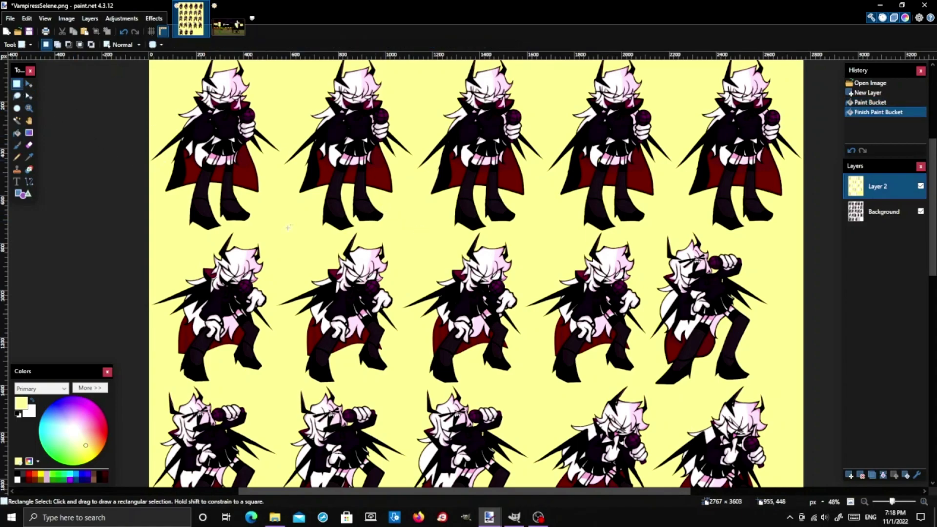
Step: Hide the Background layer to examine the yellow fill around the sprites, and show the layer again
click(920, 211)
scroll(390, 215, down, 1)
scroll(391, 216, down, 1)
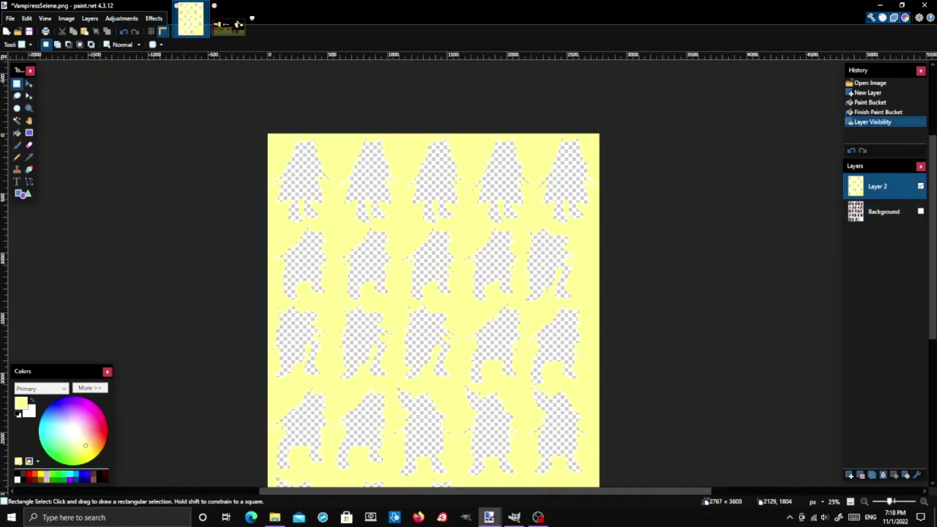
scroll(512, 264, down, 3)
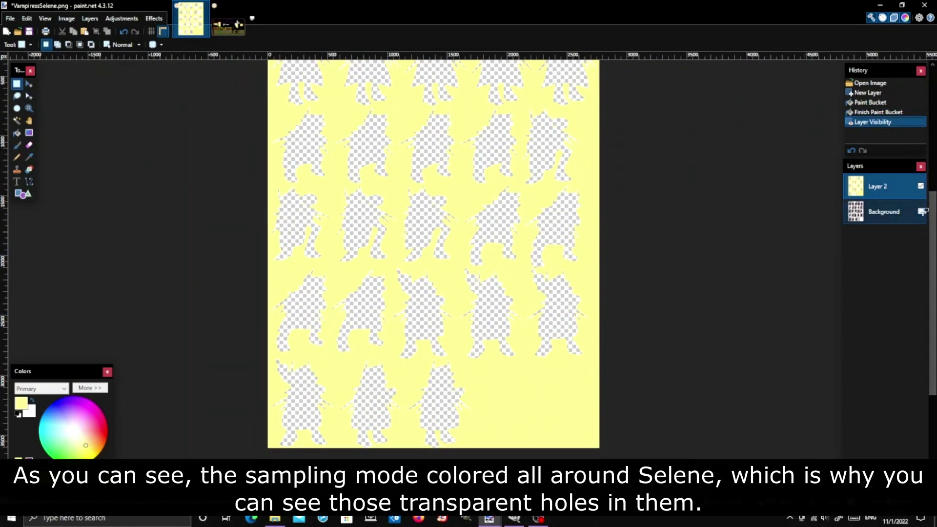
click(921, 211)
Step: Apply a Motion Blur to the yellow layer at an angle of -92.12 with Centered turned off
scroll(370, 166, up, 3)
scroll(370, 166, up, 2)
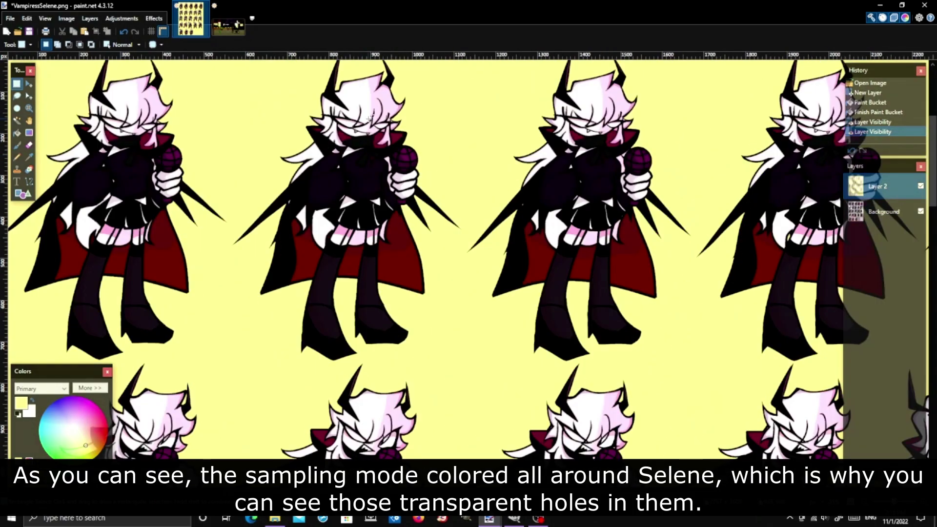
scroll(355, 197, up, 1)
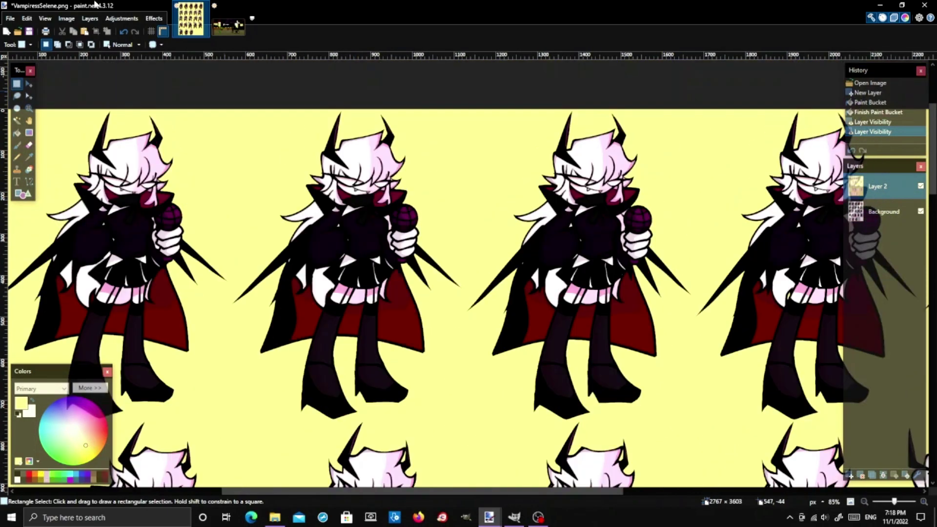
click(154, 18)
mouse_move(159, 86)
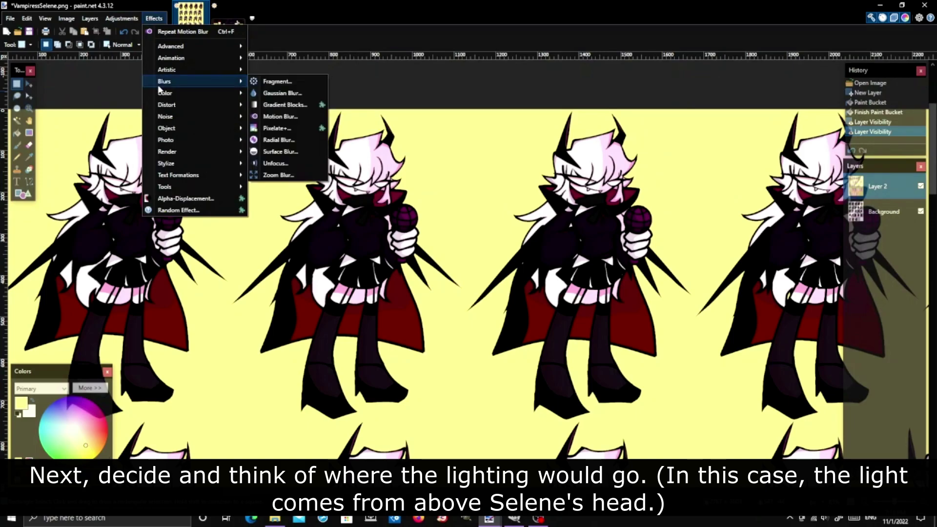
click(279, 117)
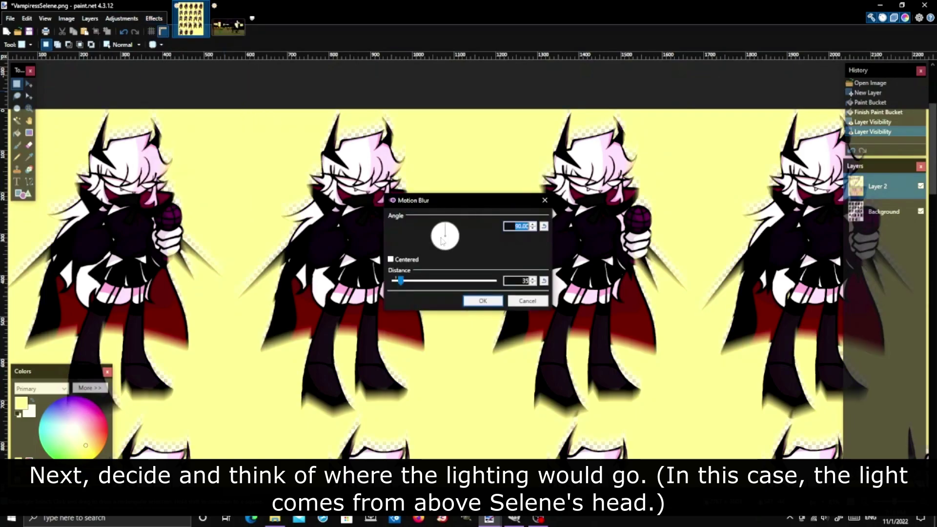
click(444, 247)
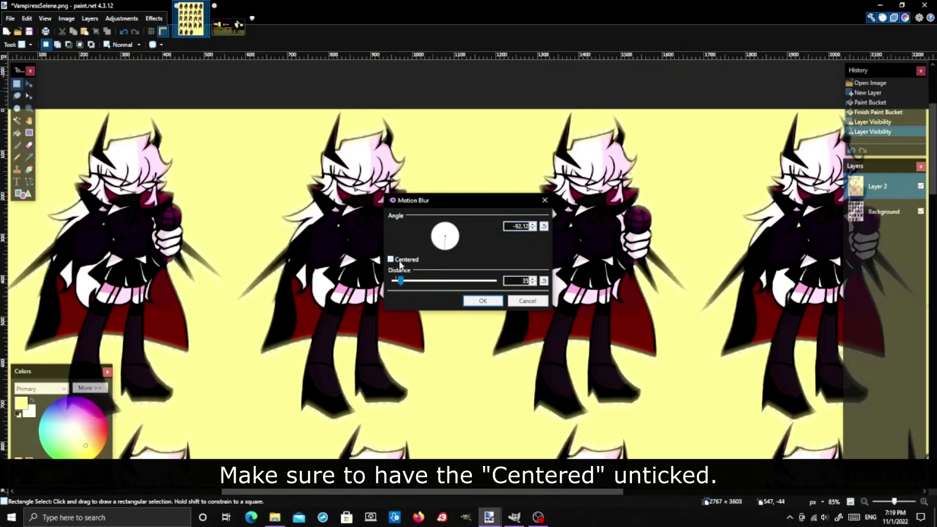
click(483, 300)
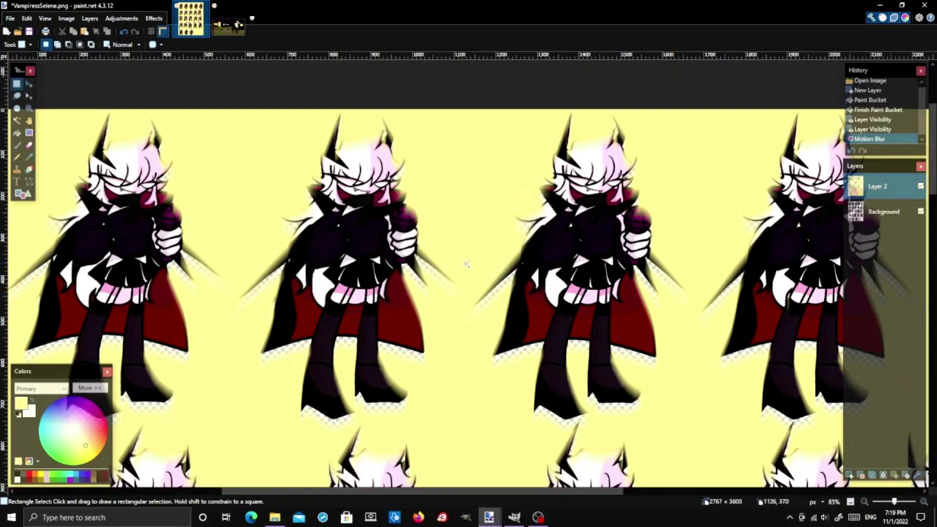
Step: Copy the entire Background sprite layer and paste it as a new image in GIMP
scroll(466, 264, down, 4)
click(886, 211)
key(ctrl+a)
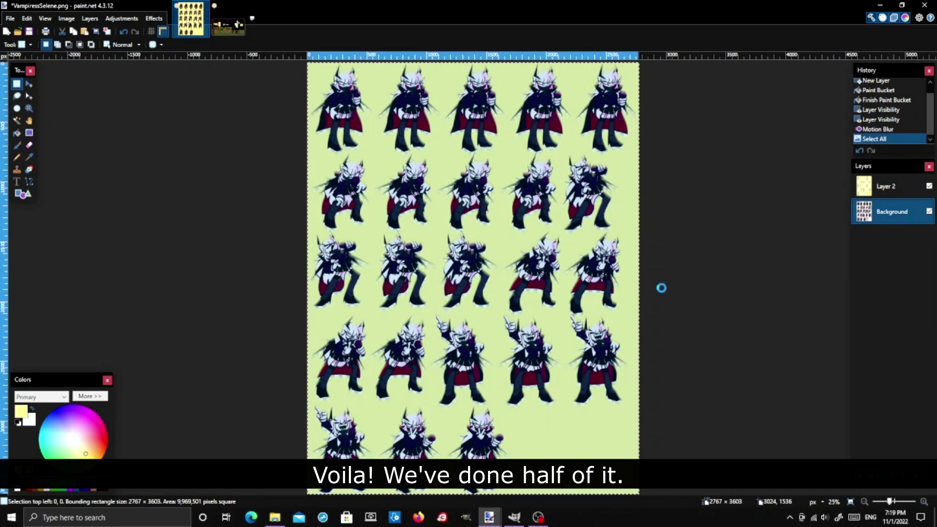
click(518, 520)
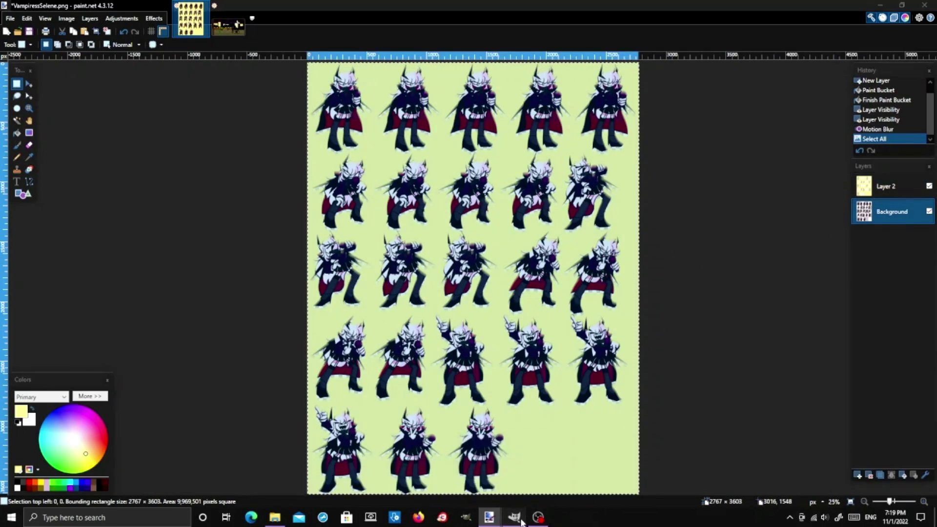
click(520, 521)
key(ctrl+shift+v)
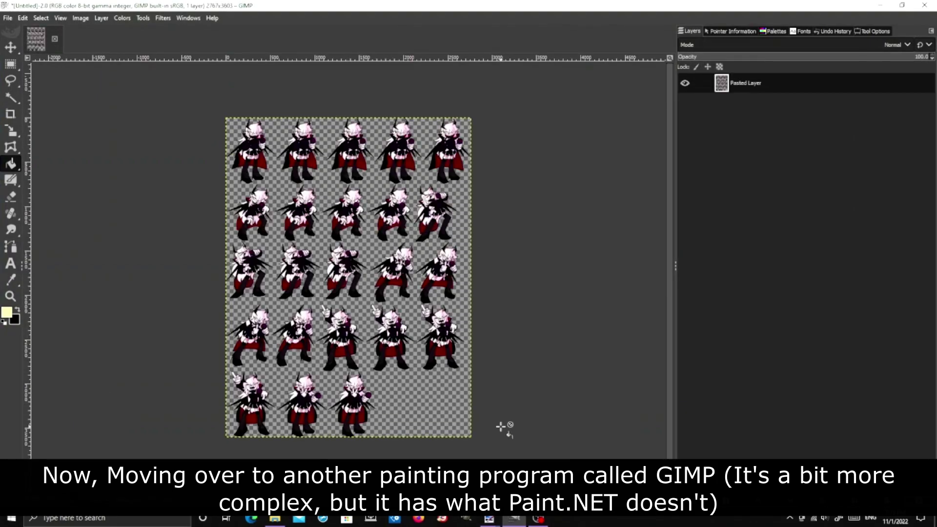
Step: Copy the blurred yellow Layer 2 from paint.net and paste it as a new layer above the sprites in GIMP
click(489, 519)
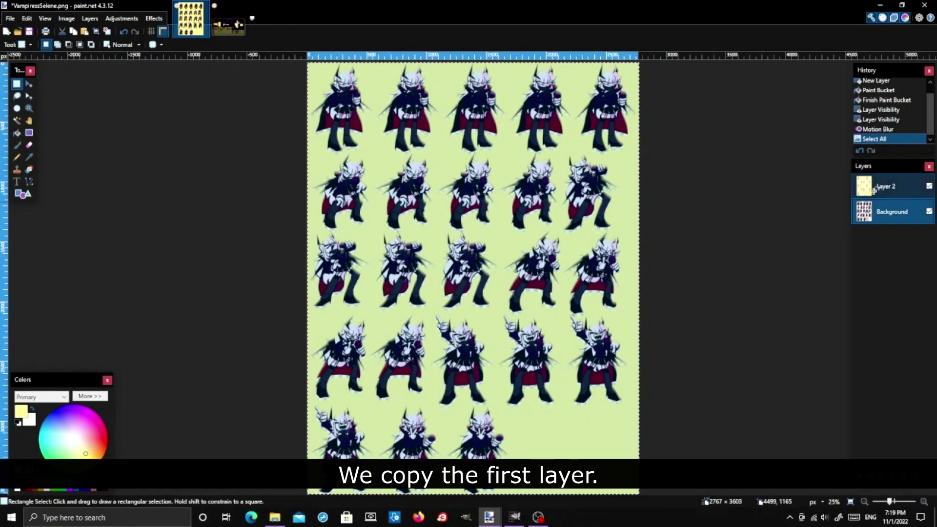
click(514, 517)
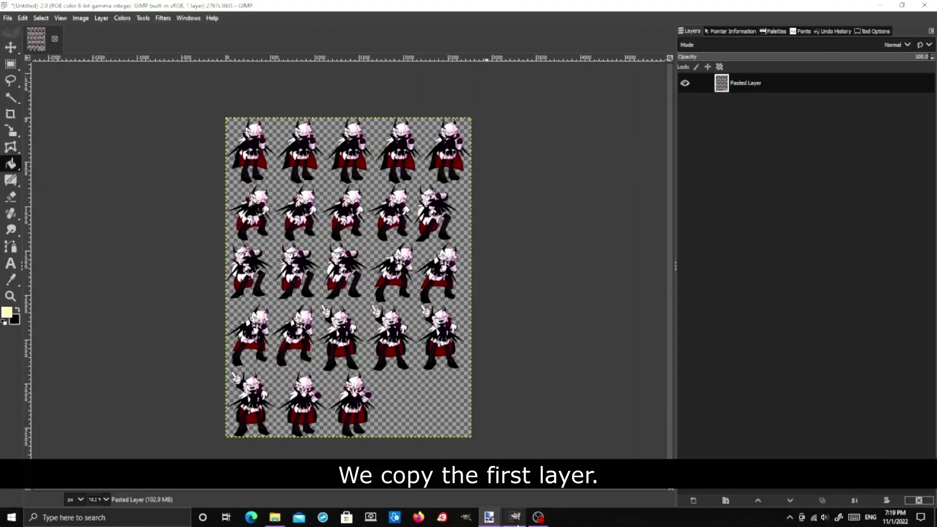
key(ctrl+v)
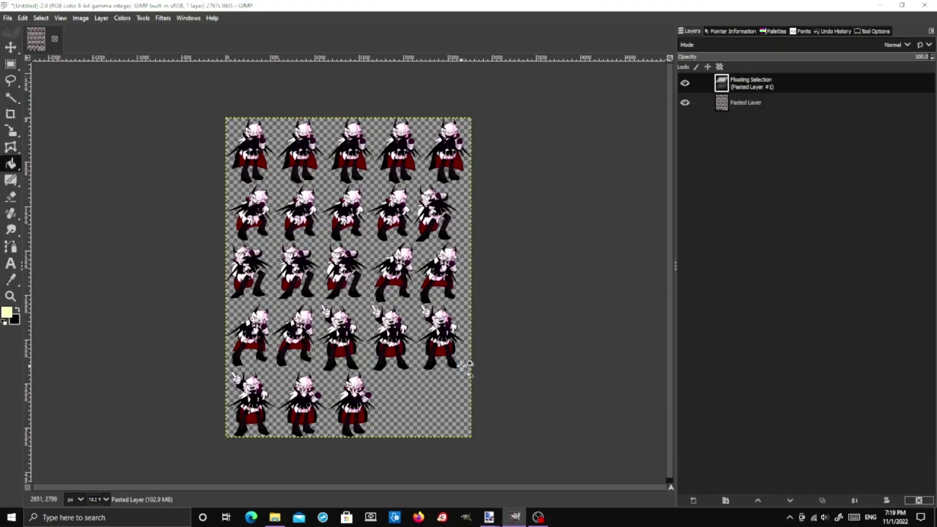
click(694, 500)
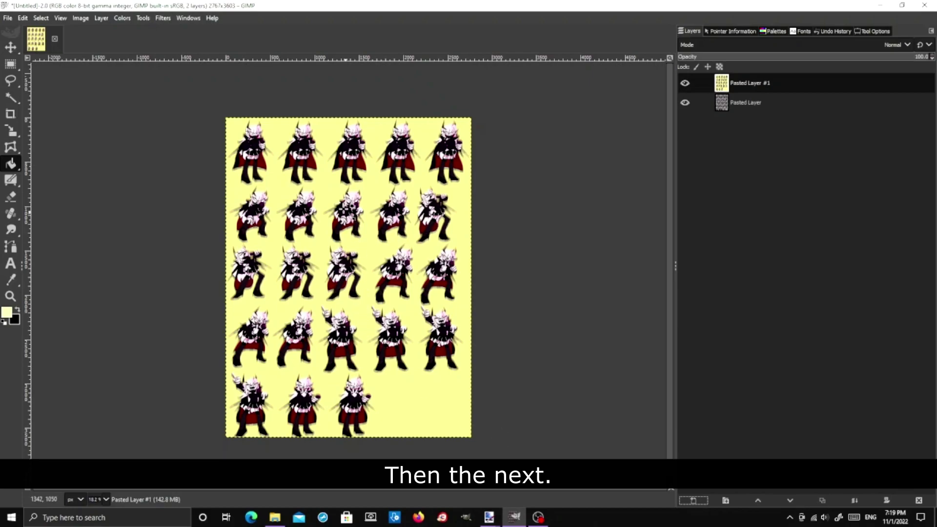
Step: Set the yellow lighting layer's composite mode to Clip to Backdrop and inspect the sprites
scroll(344, 209, up, 4)
right_click(800, 81)
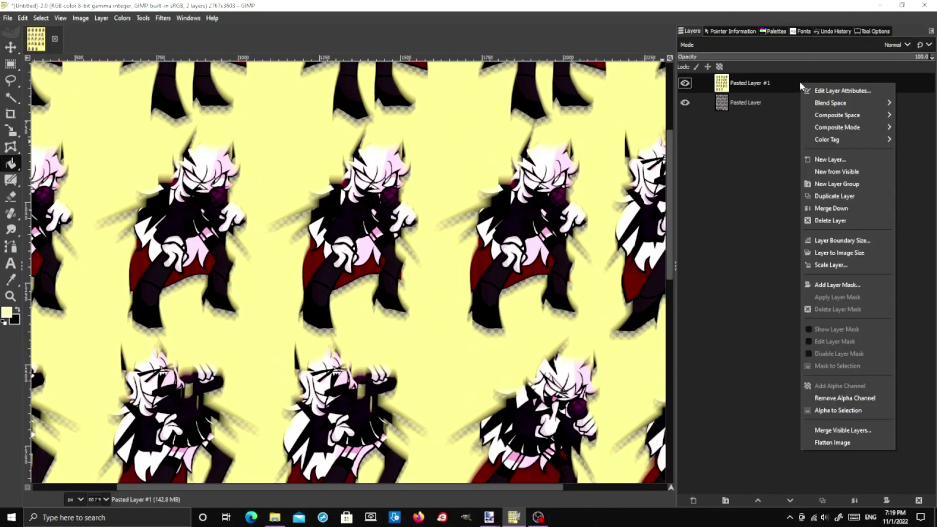
mouse_move(839, 129)
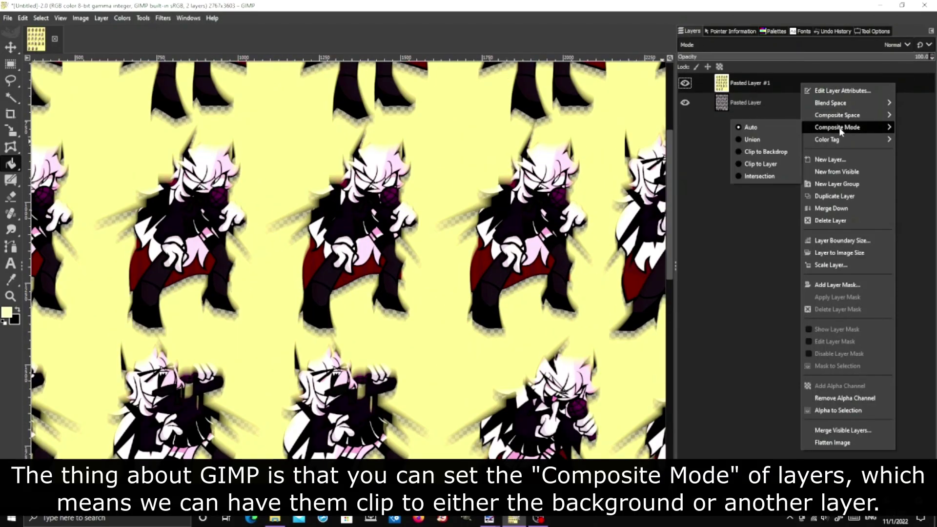
click(766, 152)
scroll(442, 224, down, 2)
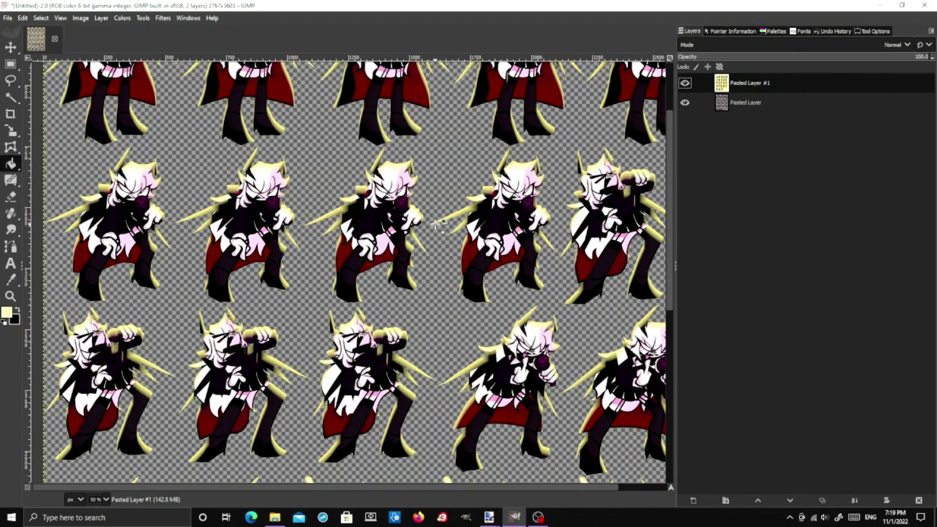
scroll(371, 218, up, 3)
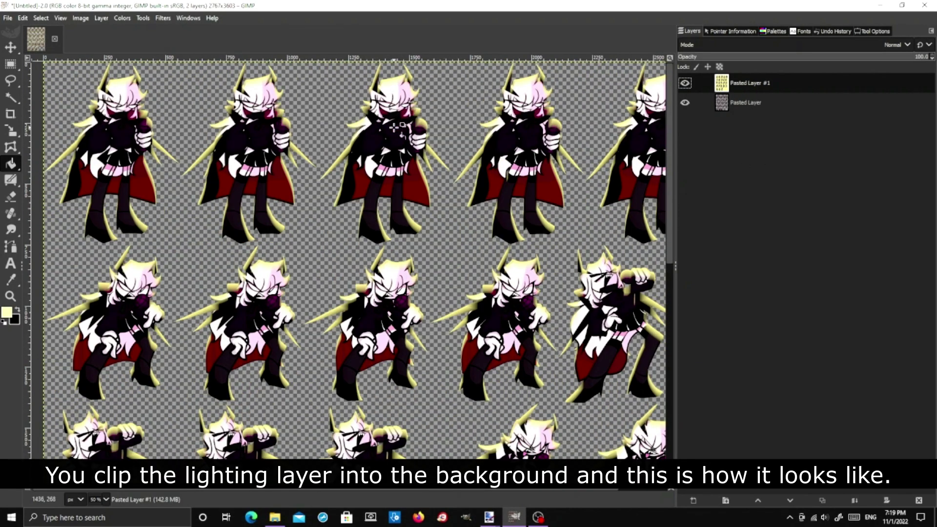
scroll(394, 128, up, 3)
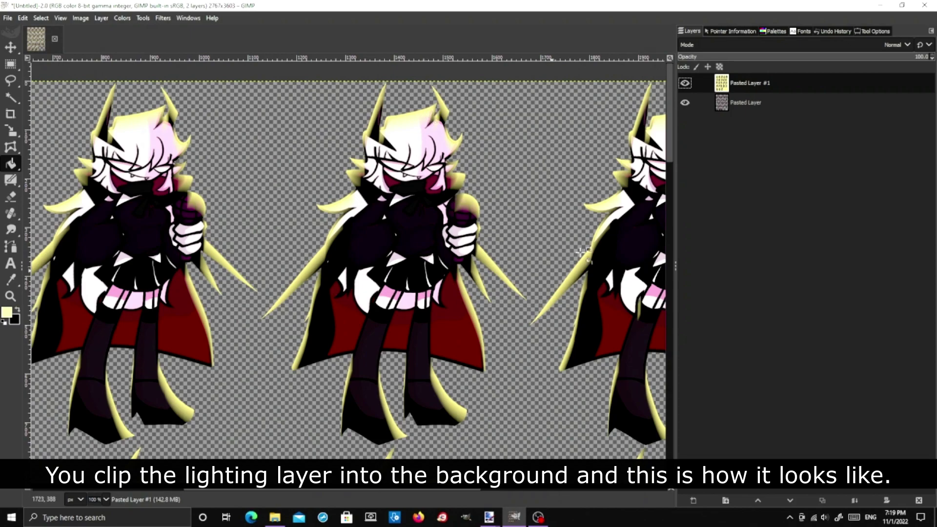
Step: Set the yellow lighting layer's blend mode to Multiply
click(826, 45)
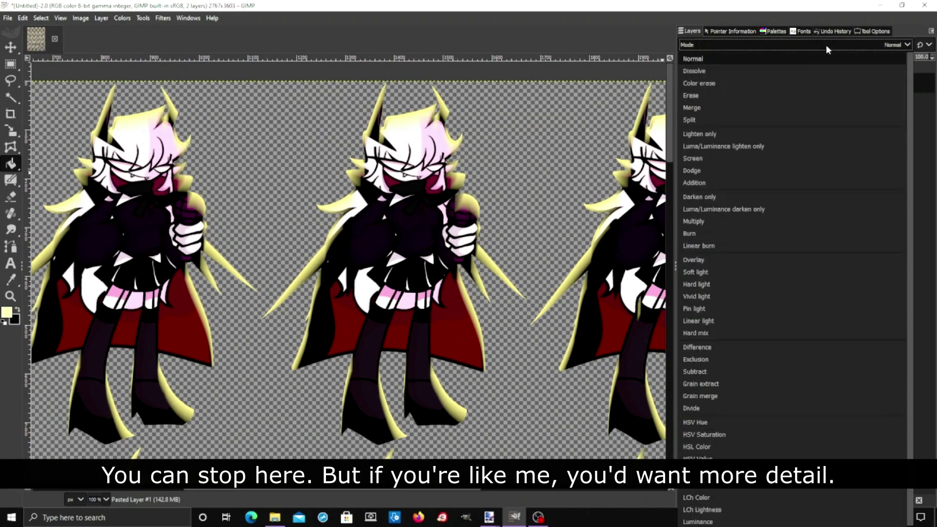
click(709, 220)
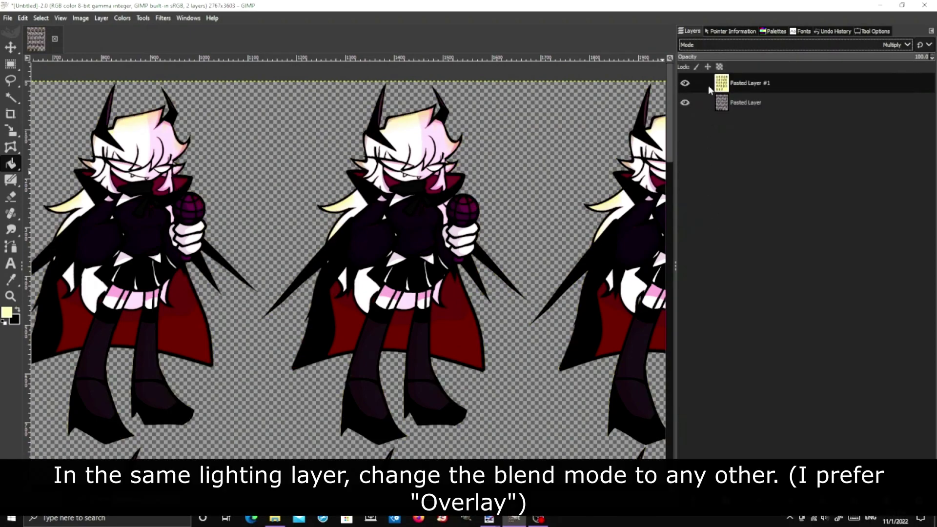
Step: Set the yellow lighting layer's blend mode to Overlay and duplicate the layer three times
click(727, 46)
click(711, 260)
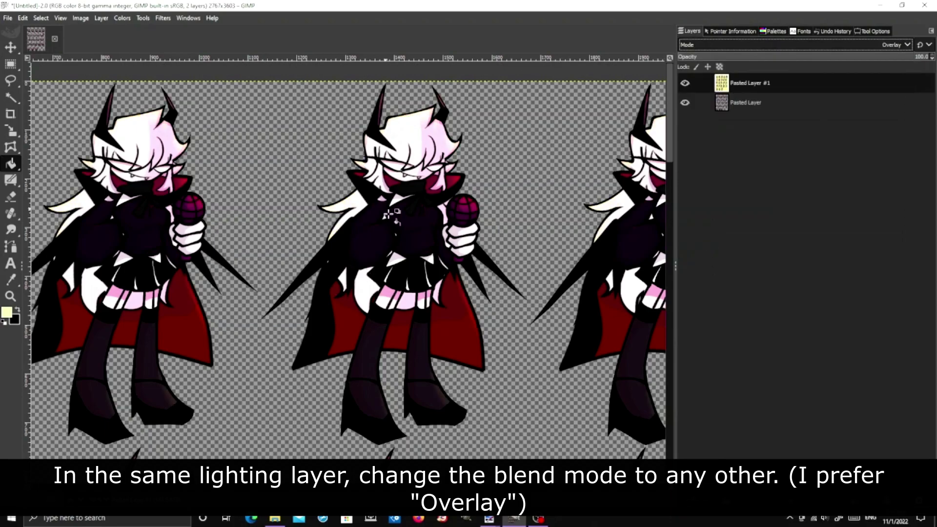
key(ctrl+shift+d)
key(ctrl+shift+d)
key(ctrl+shift+d)
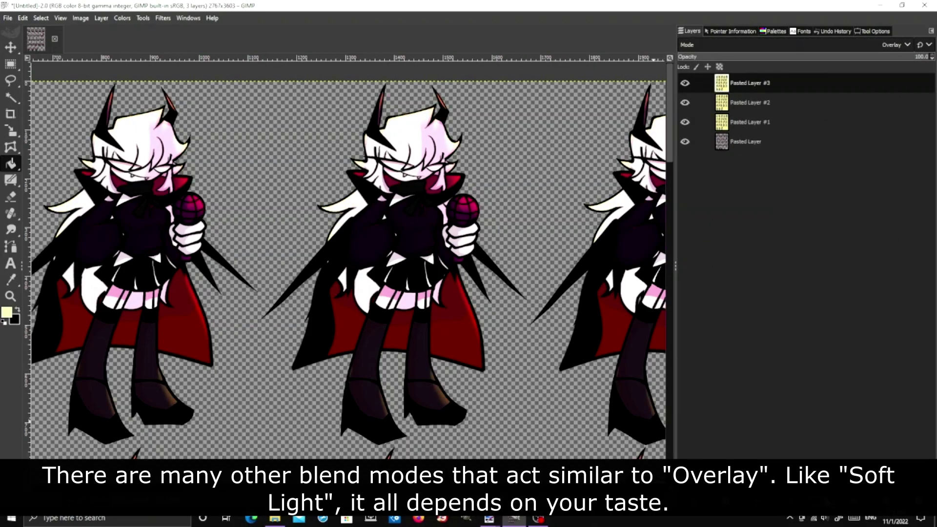
Step: Inspect the stacked yellow lighting on the sprites' boots, horns and capes
scroll(428, 387, down, 4)
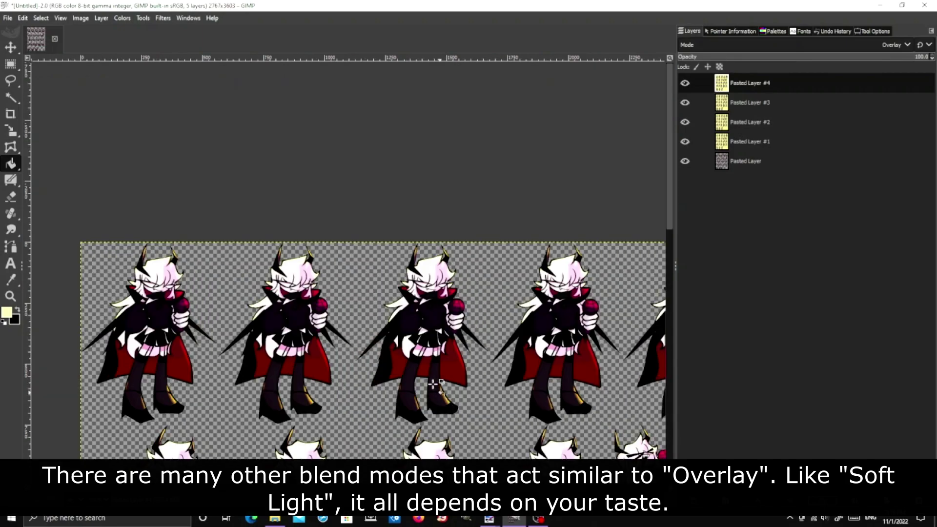
scroll(440, 383, up, 8)
scroll(519, 210, down, 2)
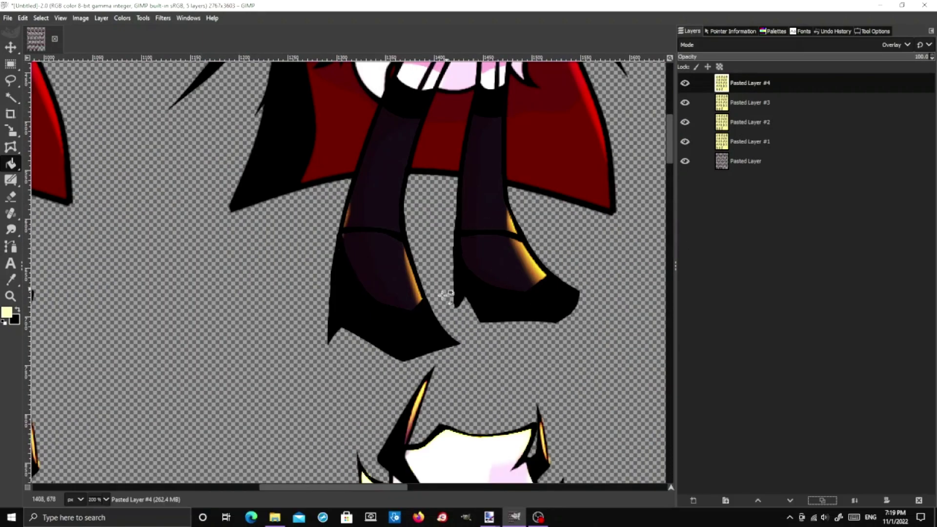
scroll(445, 295, down, 1)
scroll(405, 285, up, 3)
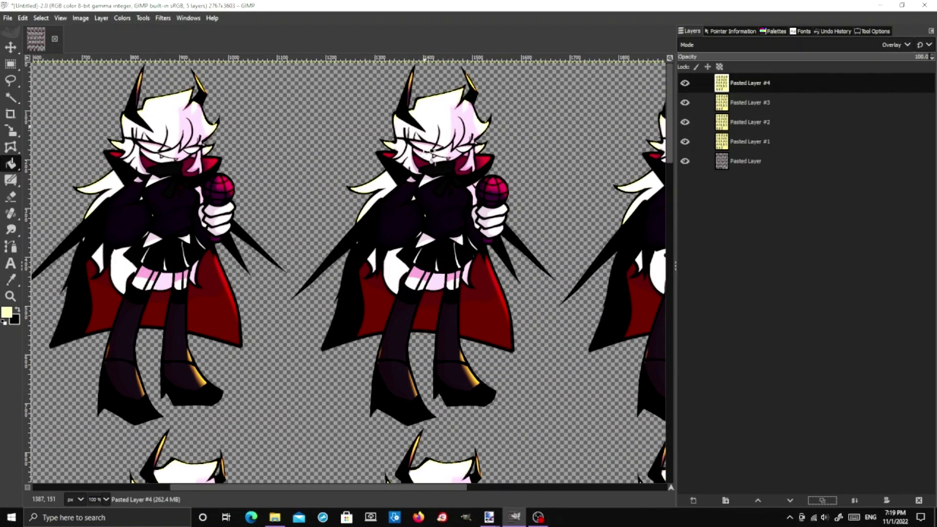
scroll(185, 189, down, 1)
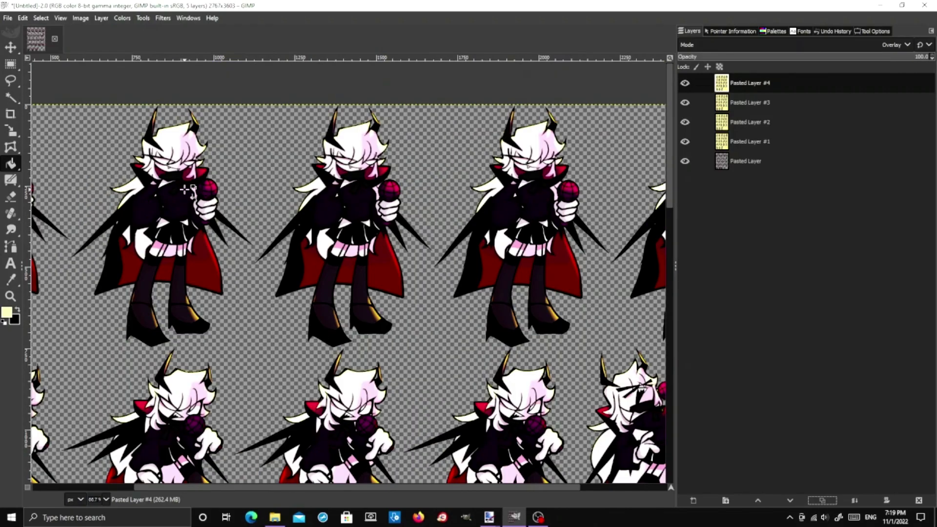
click(760, 161)
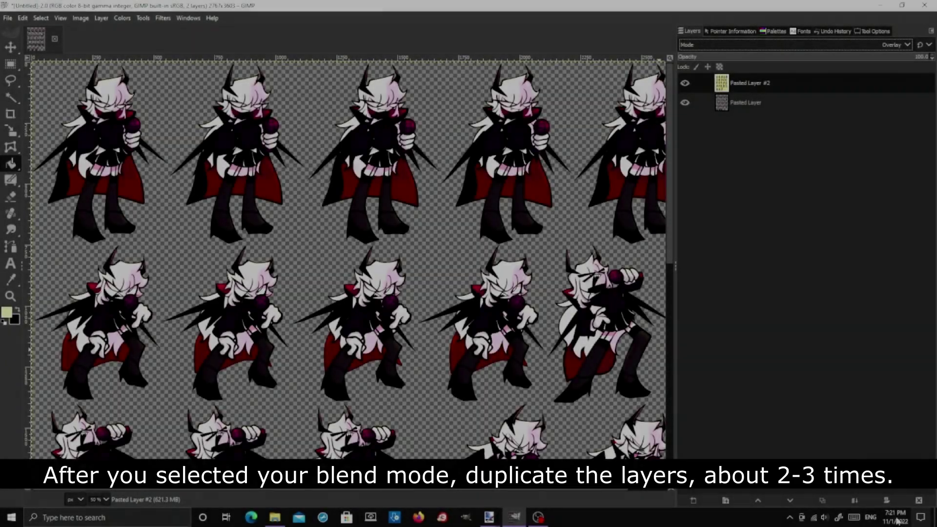
Step: Duplicate the Overlay lighting layer Pasted Layer #2 four times and check the rim lighting across the sprite rows
click(829, 500)
click(830, 501)
click(829, 501)
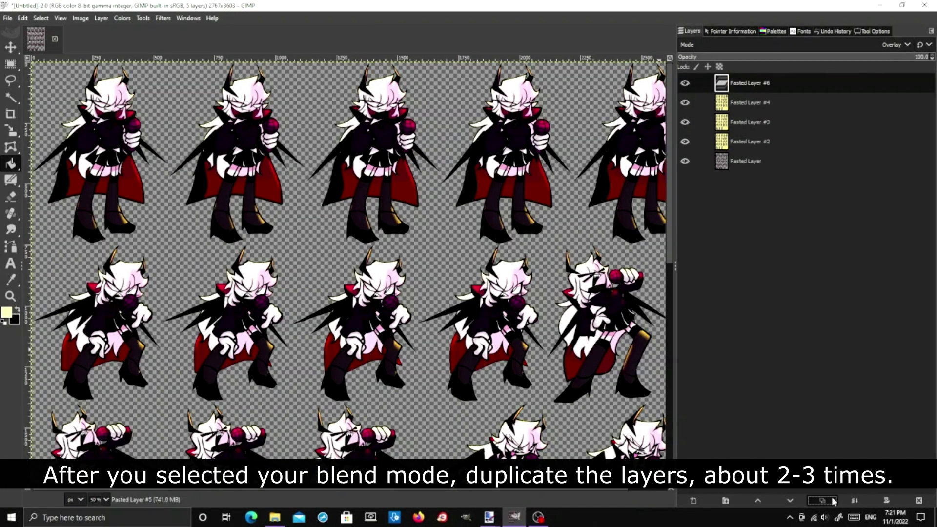
click(830, 501)
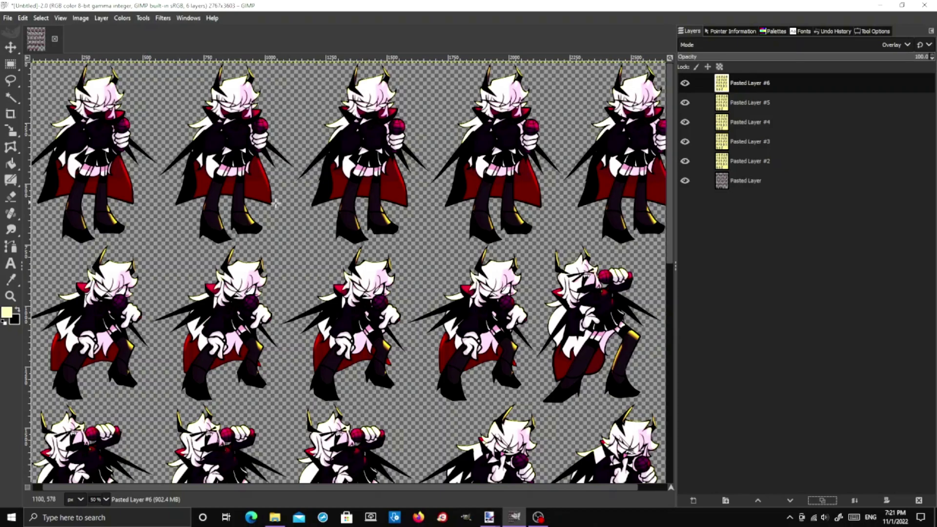
scroll(273, 204, down, 2)
scroll(275, 274, down, 5)
scroll(271, 253, up, 3)
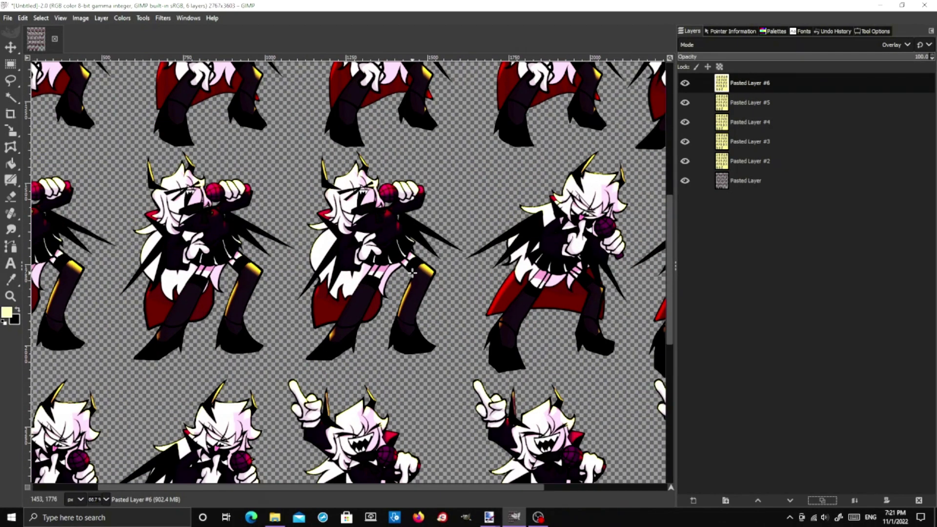
scroll(413, 273, up, 3)
scroll(398, 272, down, 3)
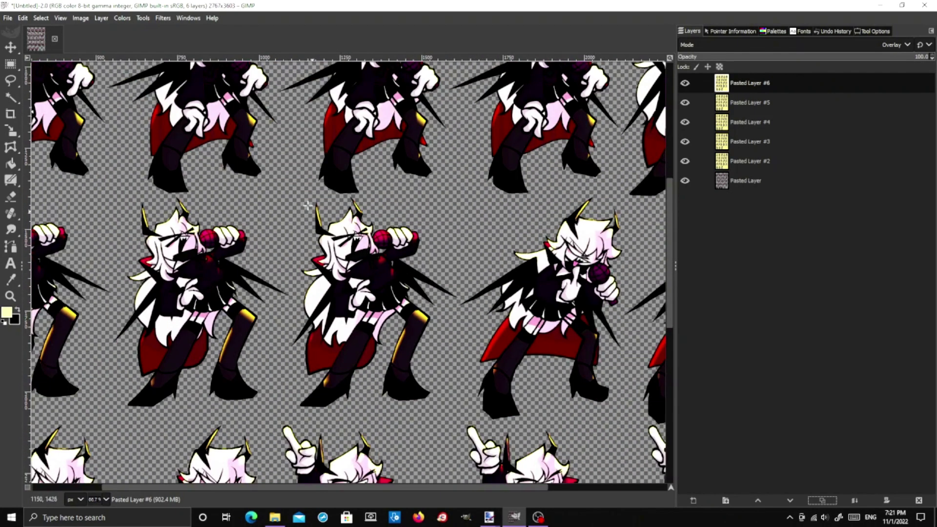
Step: Darken the base sprites layer with an Exposure adjustment, black level 0.002 and exposure -1.512
click(769, 186)
scroll(292, 224, down, 4)
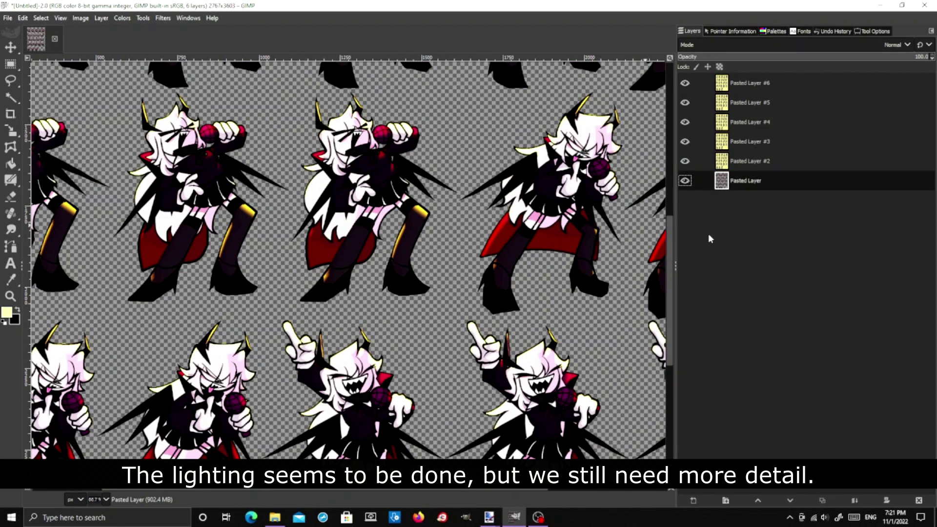
click(156, 19)
mouse_move(146, 19)
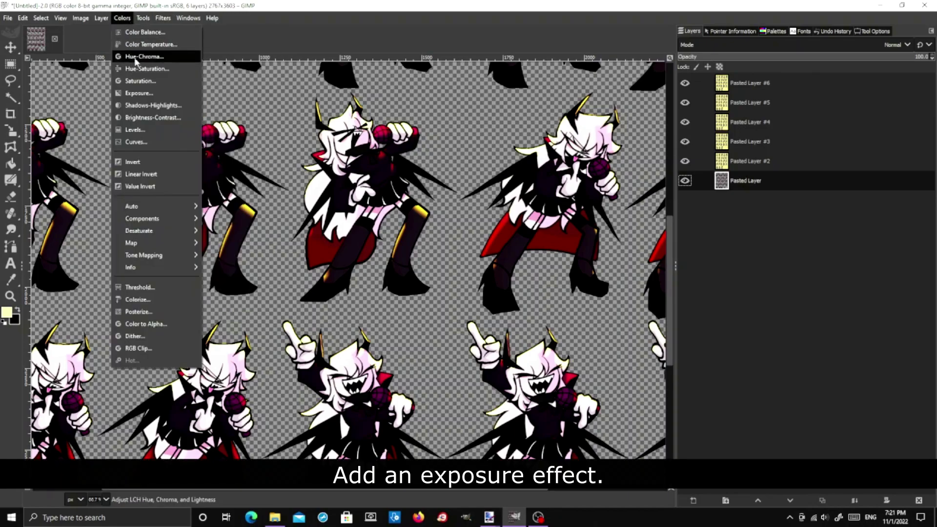
click(143, 93)
drag(200, 130, 219, 130)
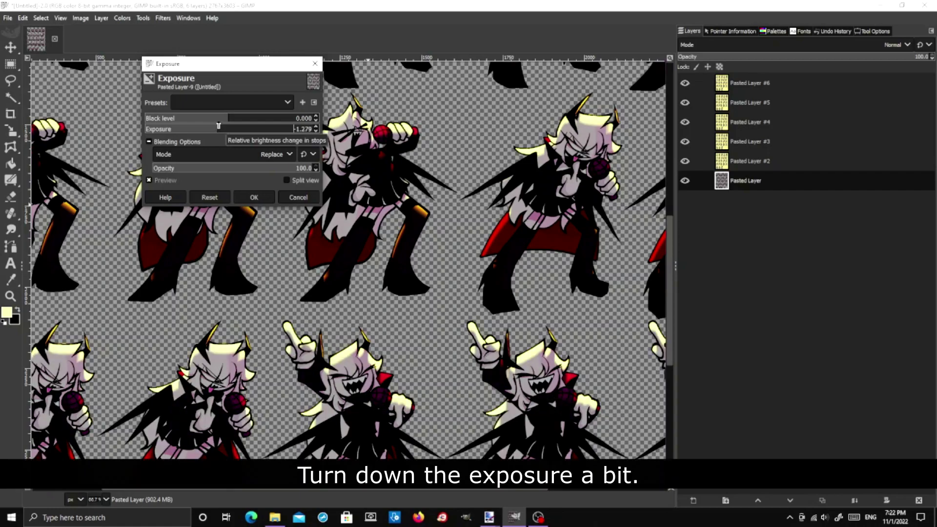
click(228, 122)
mouse_move(228, 123)
mouse_down()
mouse_move(237, 124)
mouse_move(217, 133)
mouse_up()
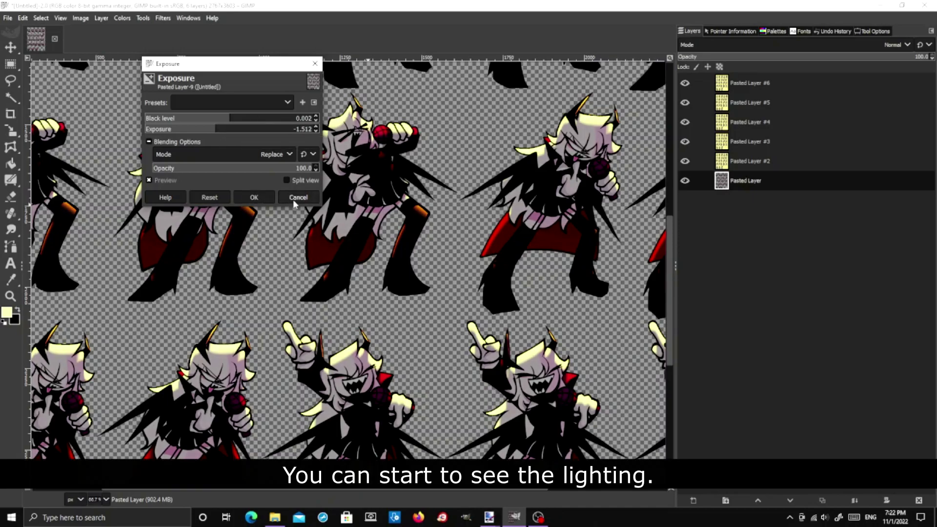
click(264, 197)
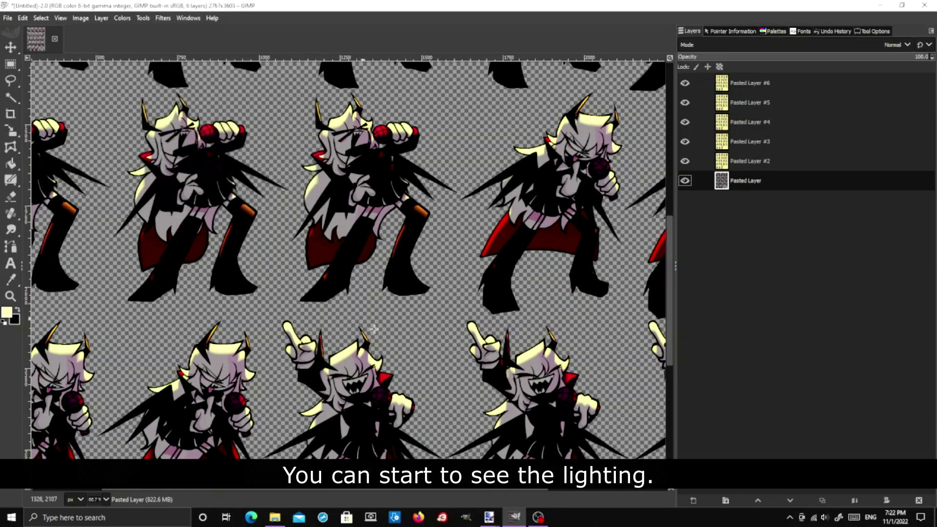
Step: Duplicate the undarkened base sprites layer and hide the original
click(822, 500)
click(686, 200)
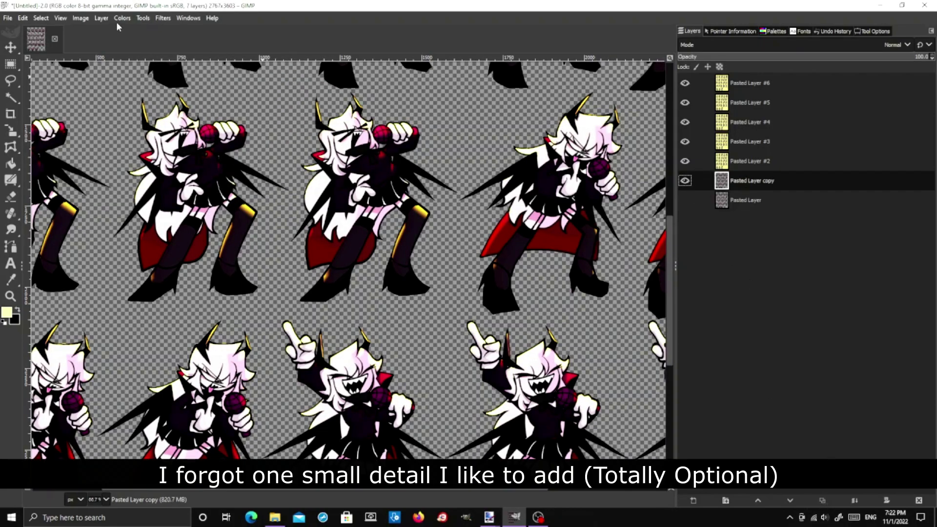
Step: Repeat the last Exposure adjustment on the sprites layer copy and inspect the darkened sprites
click(164, 18)
click(179, 31)
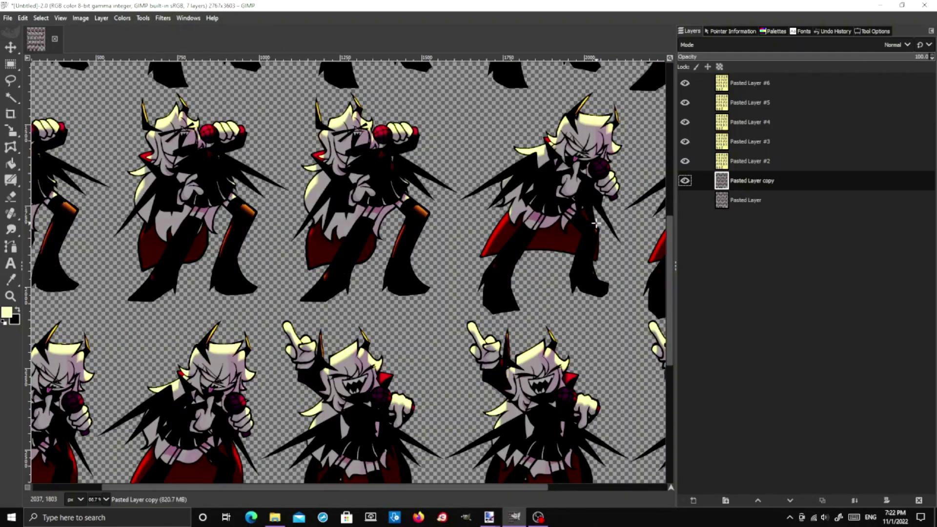
scroll(356, 328, down, 5)
ctrl+scroll(360, 284, up, 3)
ctrl+scroll(369, 268, down, 3)
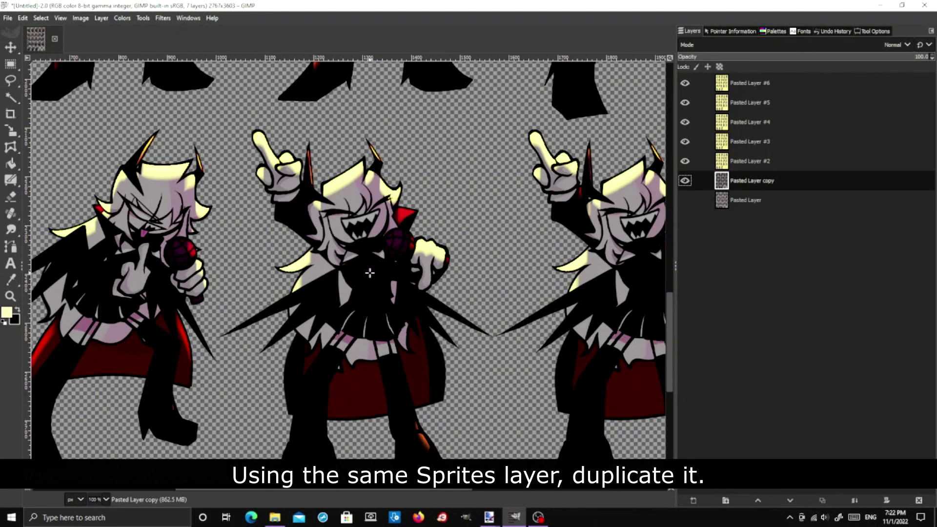
scroll(370, 268, down, 6)
scroll(401, 299, up, 15)
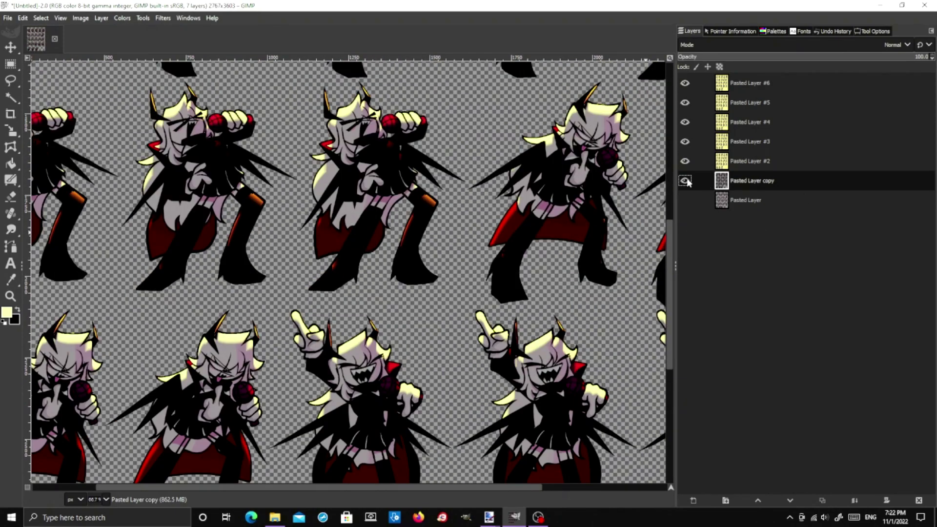
Step: Move the unchanged sprites layer above the darkened copy and apply Exposure with black level -0.100 and exposure 24.593
drag(748, 197, 757, 189)
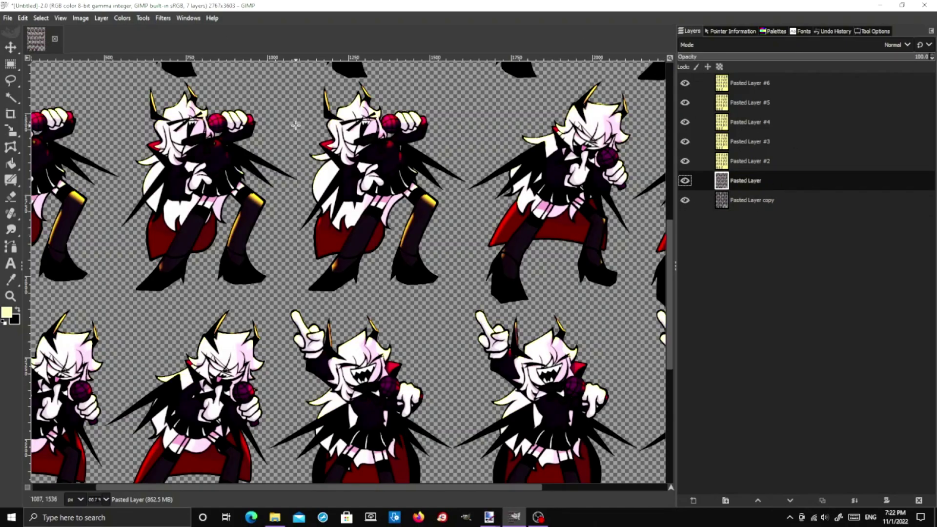
click(122, 18)
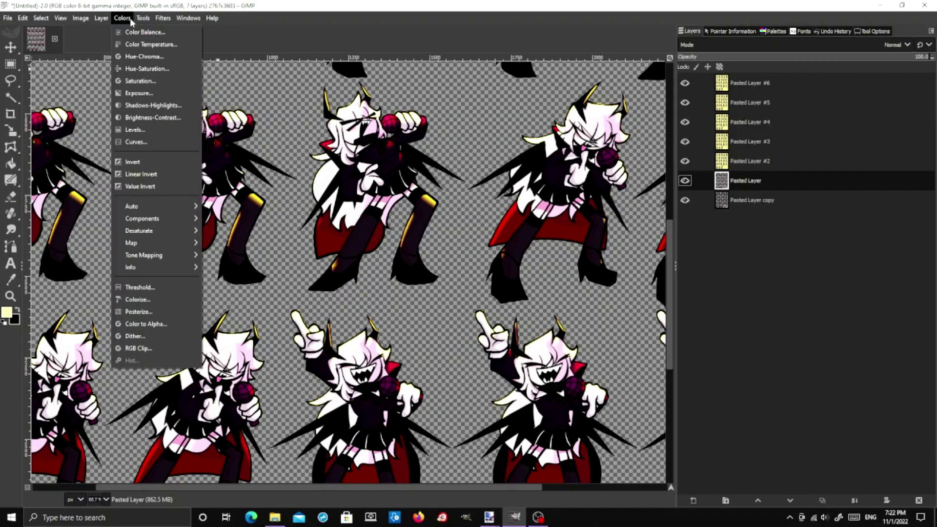
click(141, 90)
drag(234, 119, 433, 139)
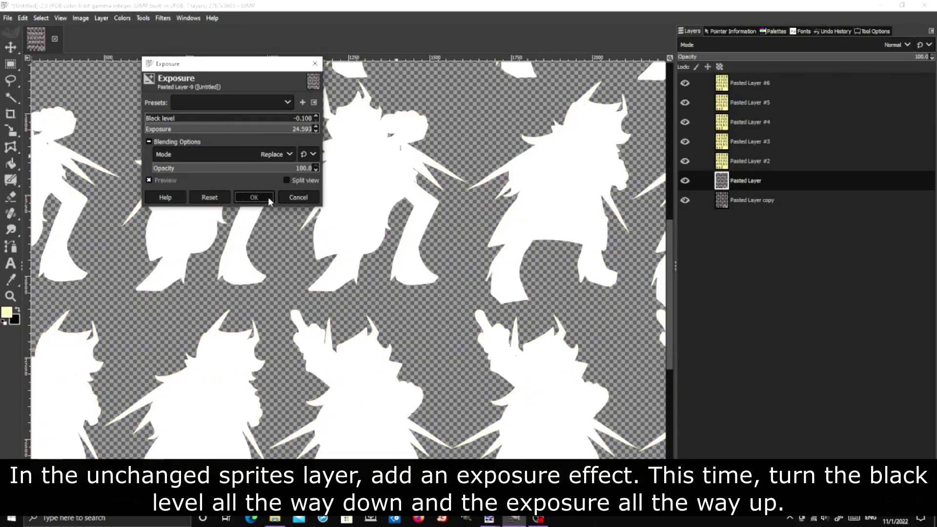
click(268, 197)
click(10, 164)
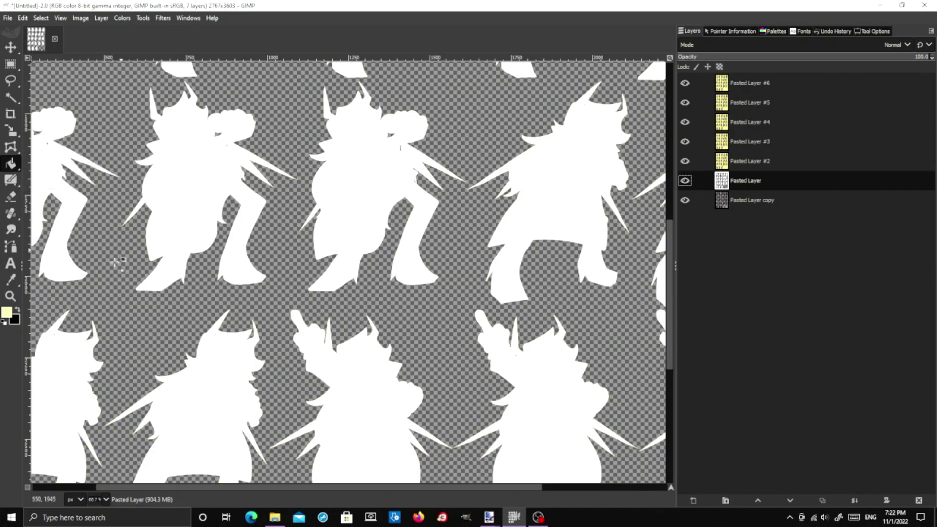
click(7, 312)
click(12, 312)
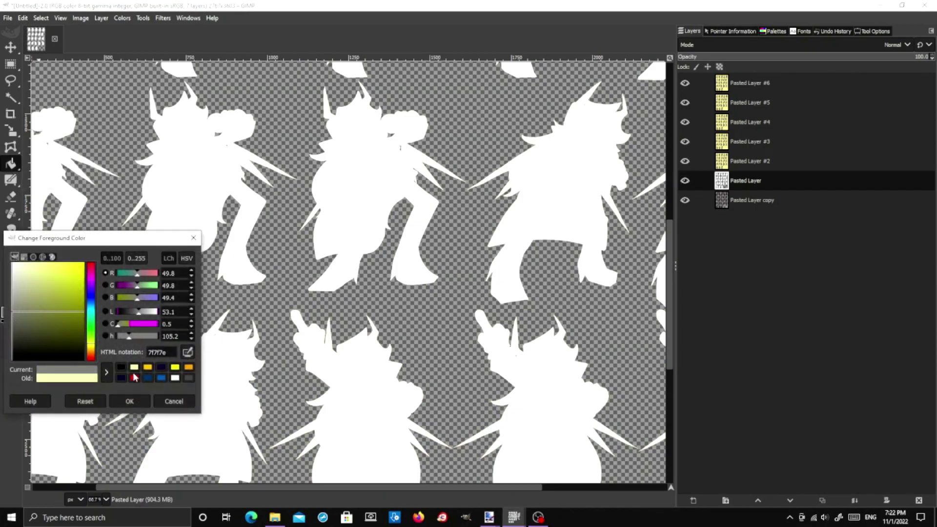
click(147, 368)
click(129, 401)
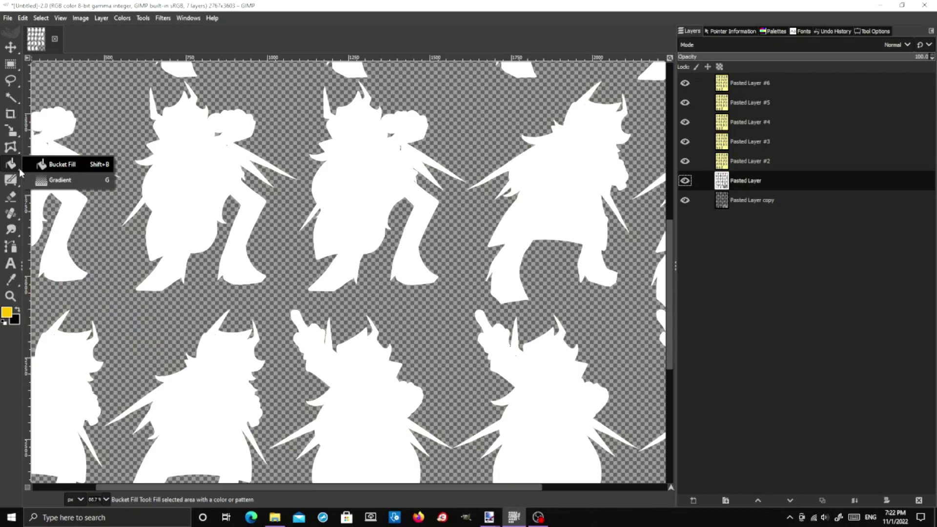
ctrl+click(209, 161)
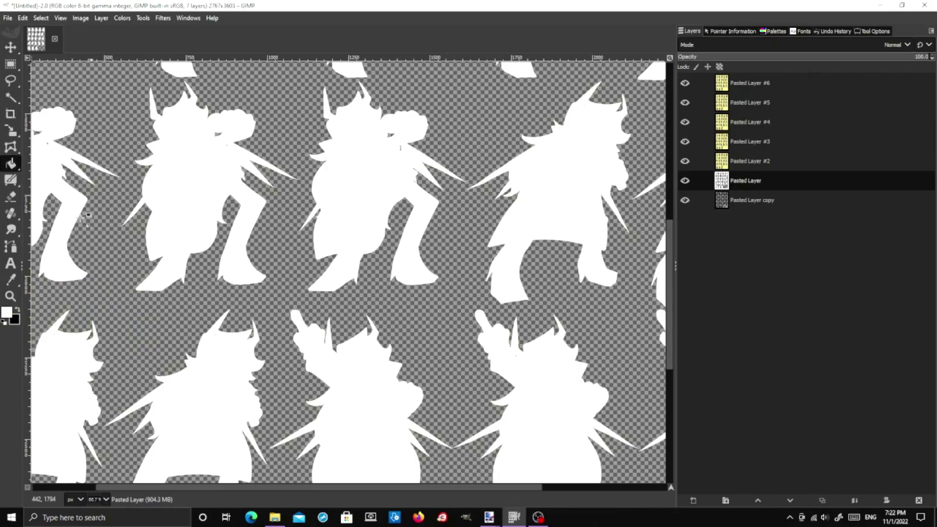
click(11, 314)
click(148, 368)
key(Return)
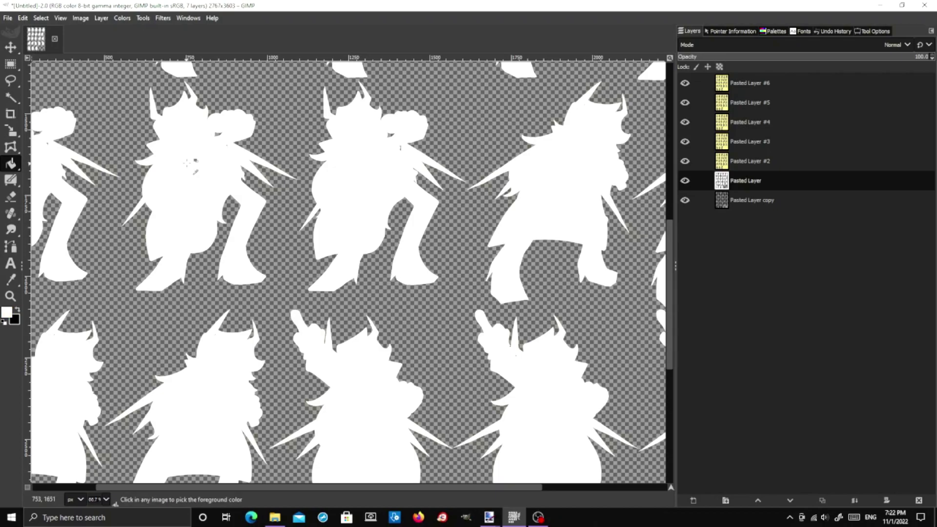
Step: Set the foreground colour to the golden yellow swatch and bucket-fill the entire white silhouette layer with it
click(7, 314)
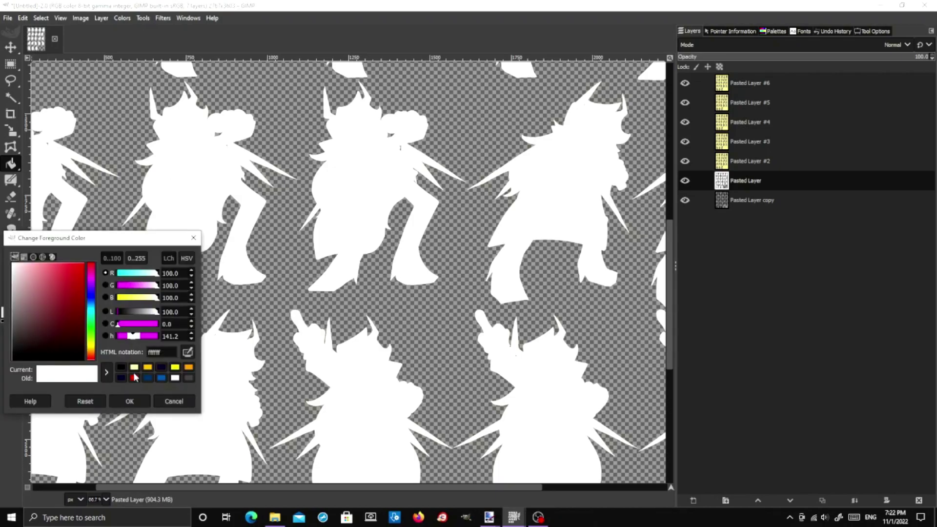
click(148, 368)
key(Return)
shift+click(294, 75)
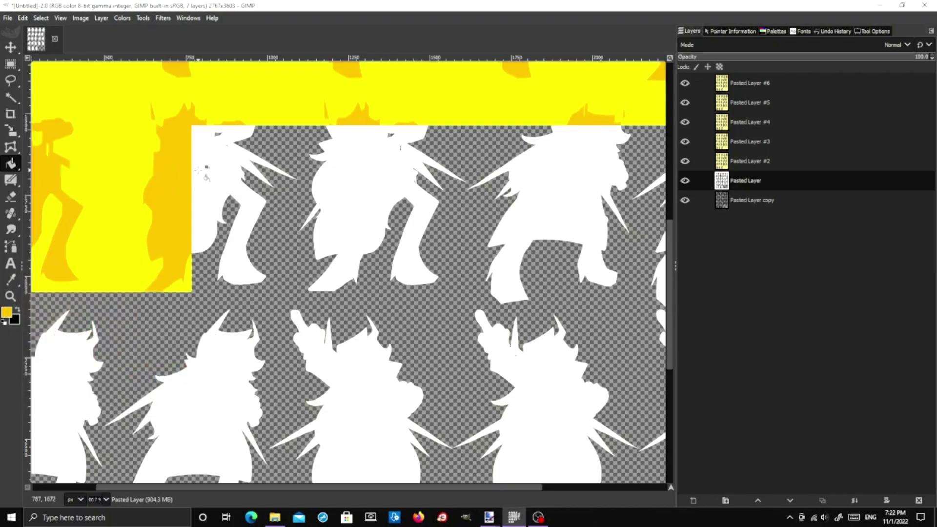
Step: Set the golden yellow layer's composite mode to Clip to Backdrop
right_click(796, 177)
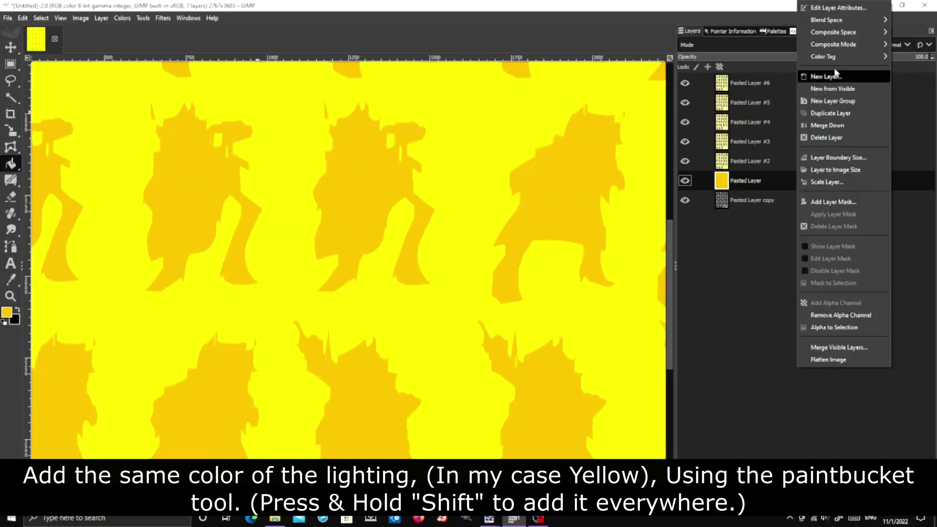
mouse_move(837, 44)
click(771, 71)
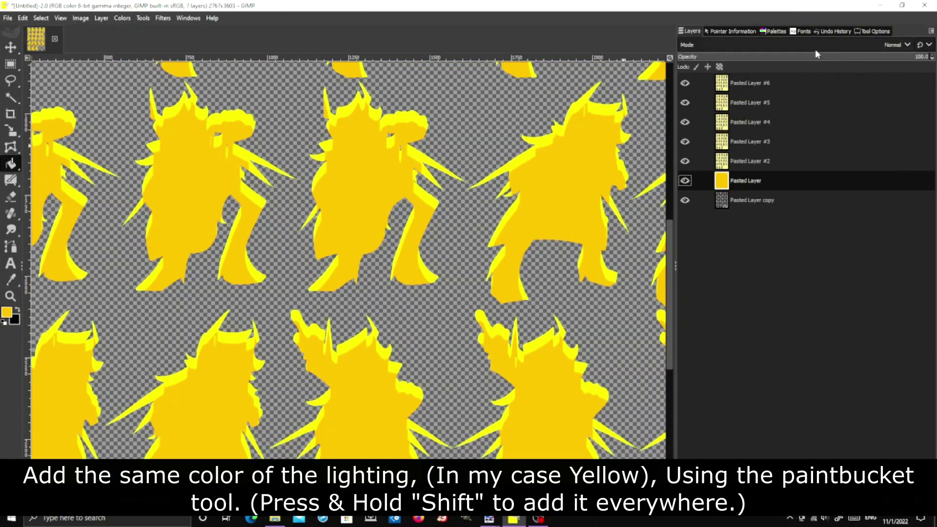
Step: Set the golden yellow layer's blend mode to Multiply and its opacity to 51.7, and view the whole sprite sheet
click(816, 46)
click(705, 223)
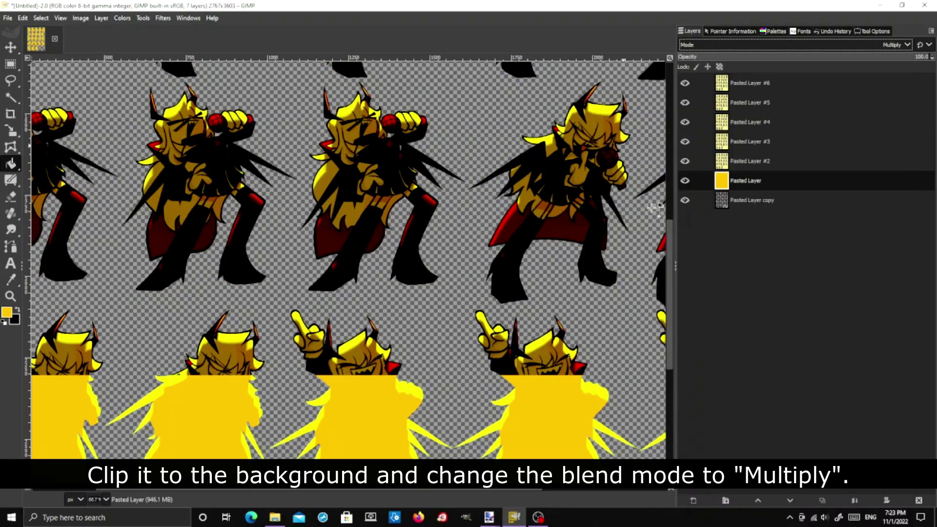
drag(822, 57, 803, 59)
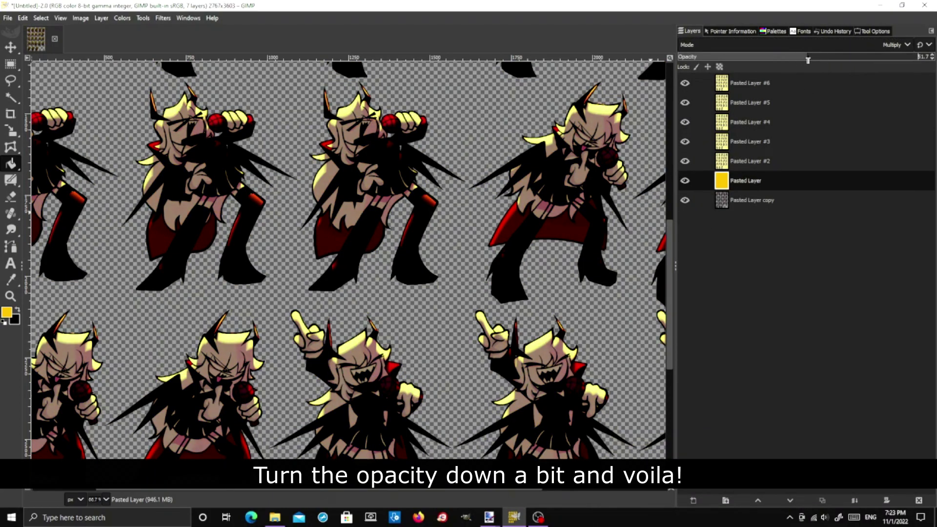
scroll(374, 172, down, 3)
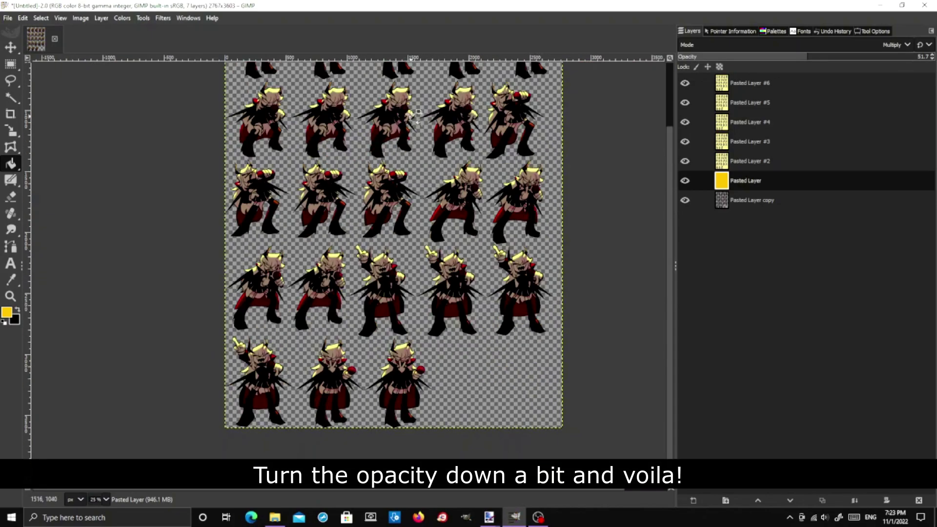
scroll(418, 113, up, 2)
scroll(383, 123, up, 2)
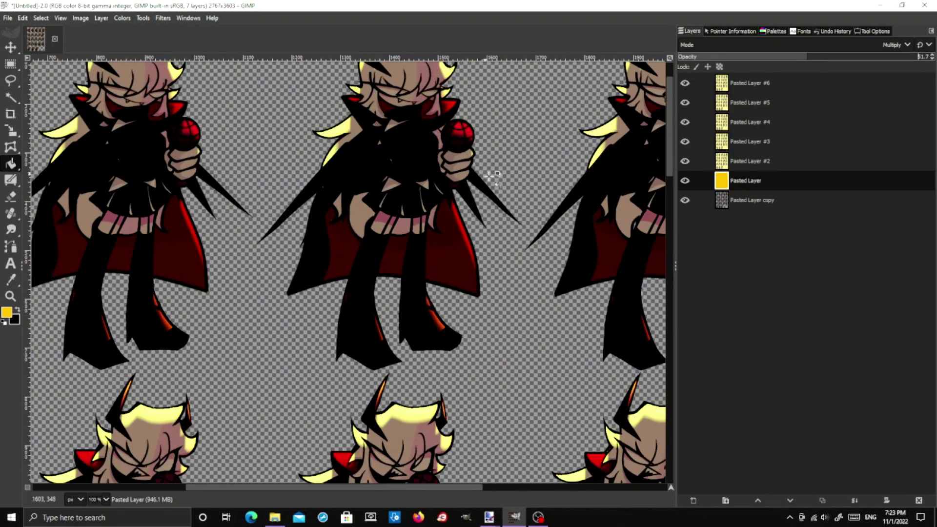
scroll(493, 174, up, 2)
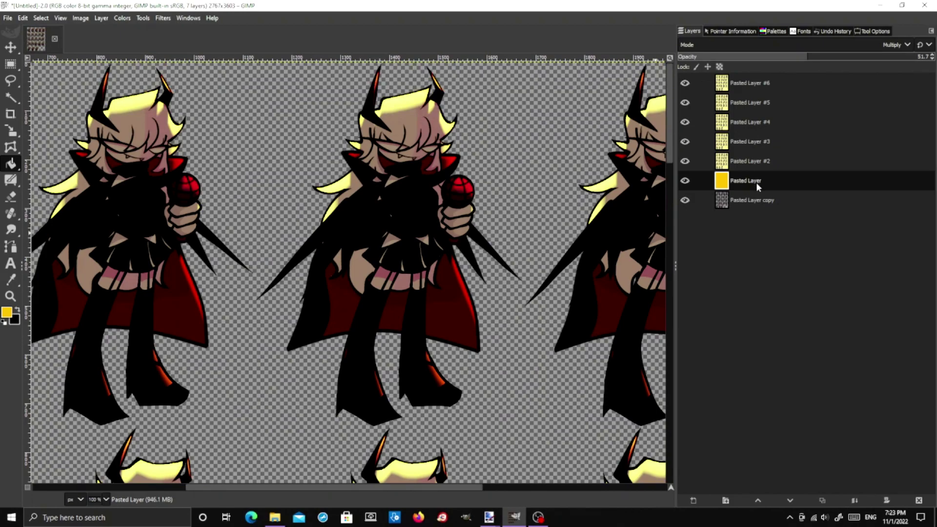
click(745, 162)
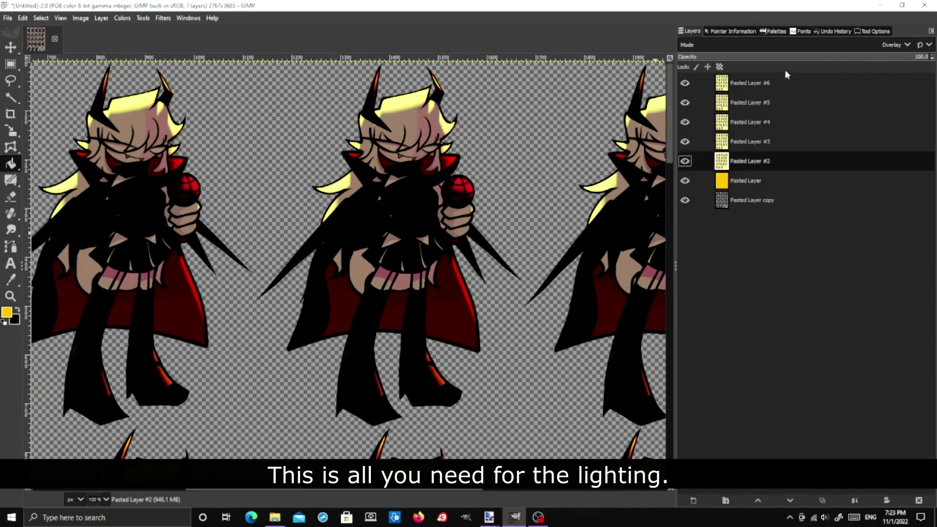
click(823, 501)
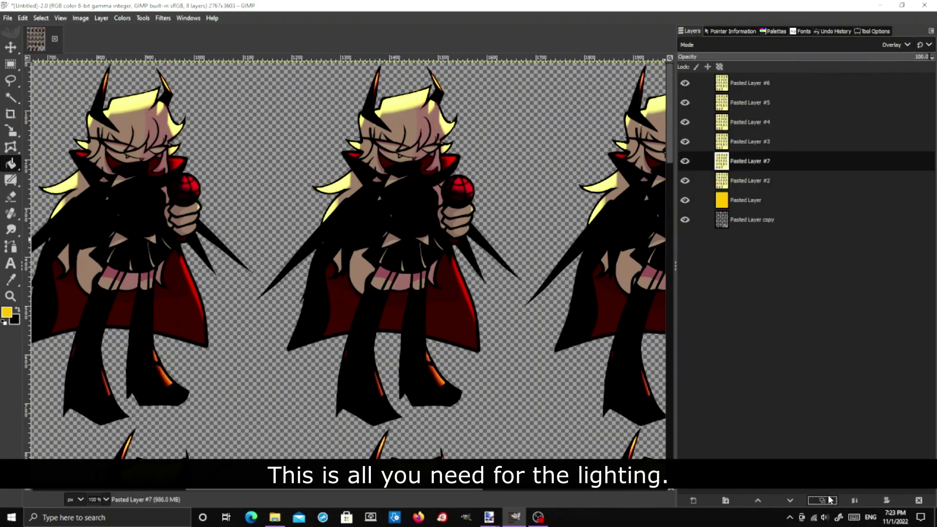
key(ctrl+z)
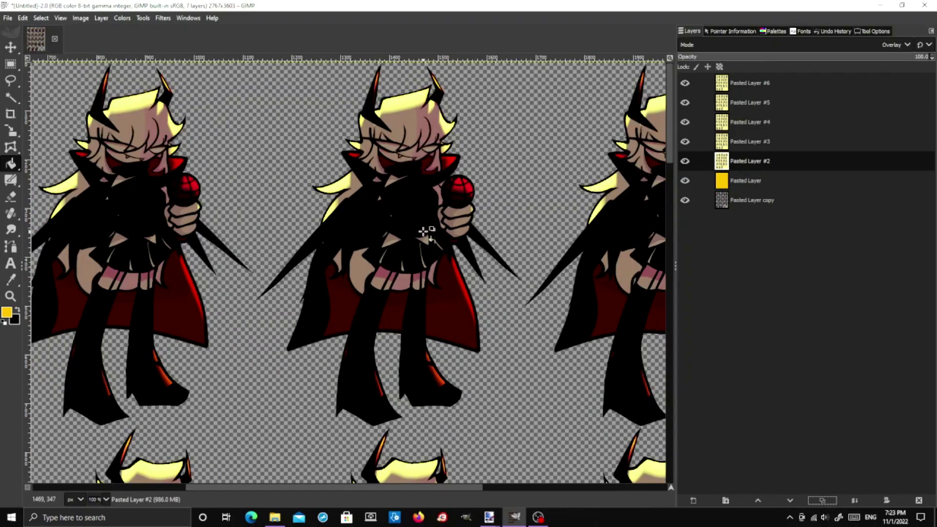
Step: Examine the yellow rim lighting and darkened tint across all rows of the sprite sheet
scroll(423, 231, down, 5)
ctrl+scroll(377, 193, down, 2)
scroll(405, 200, down, 3)
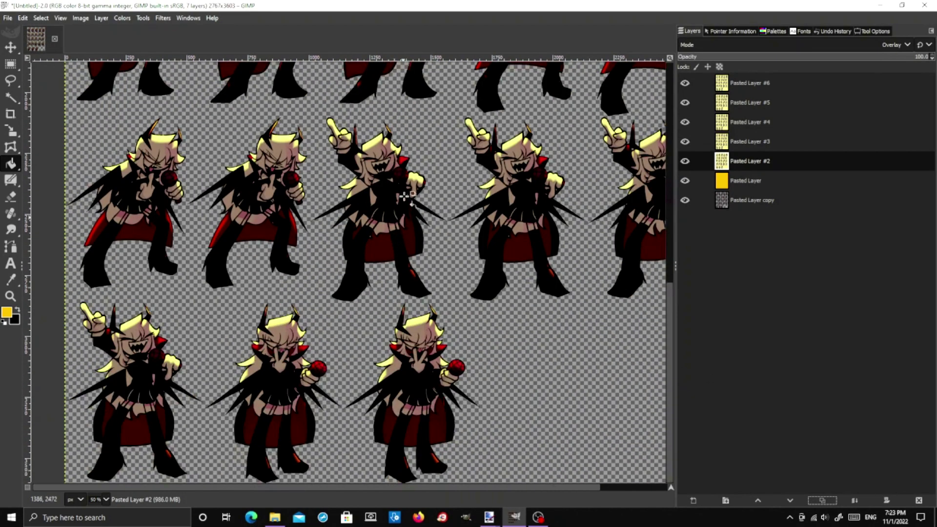
ctrl+scroll(401, 156, up, 3)
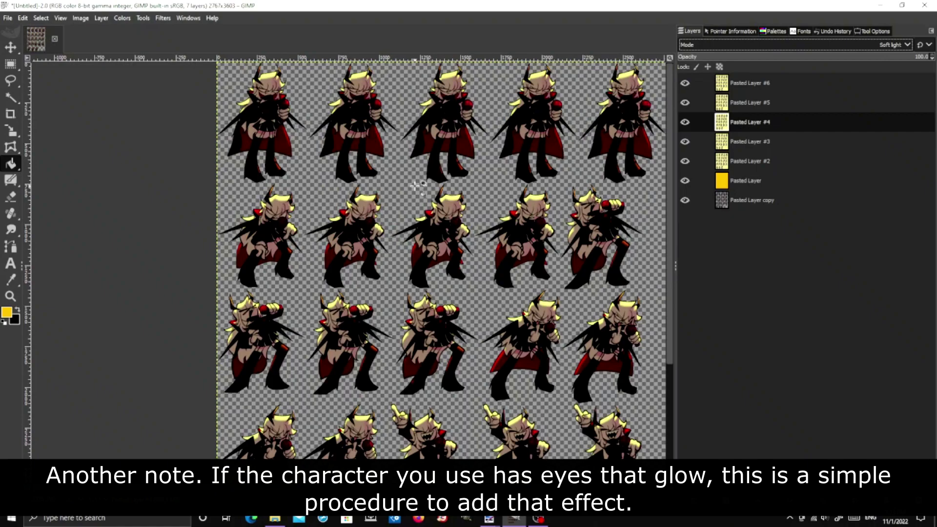
ctrl+scroll(419, 184, down, 2)
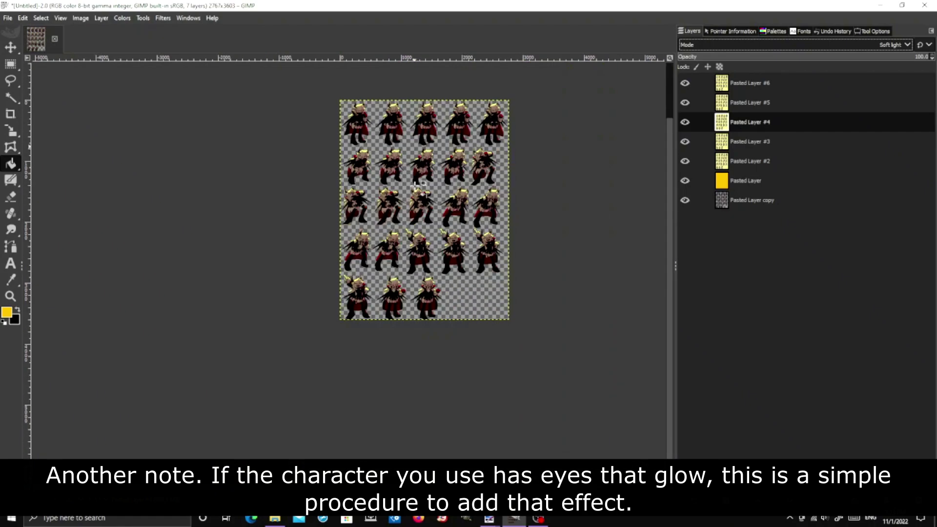
ctrl+scroll(419, 184, up, 1)
ctrl+scroll(430, 195, down, 1)
ctrl+scroll(549, 214, up, 1)
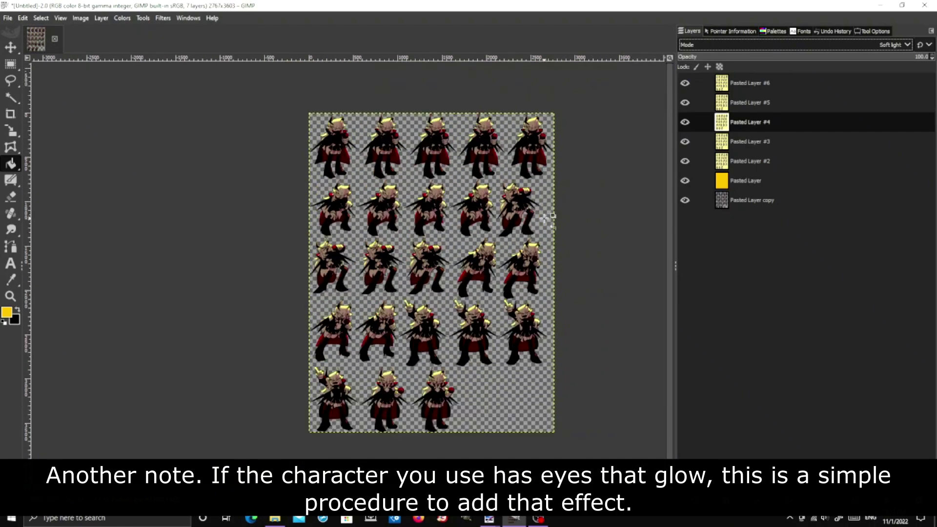
Step: Switch to paint.net, hide Layer 2, make the Background layer active, and clear the selection
mouse_move(491, 521)
click(437, 476)
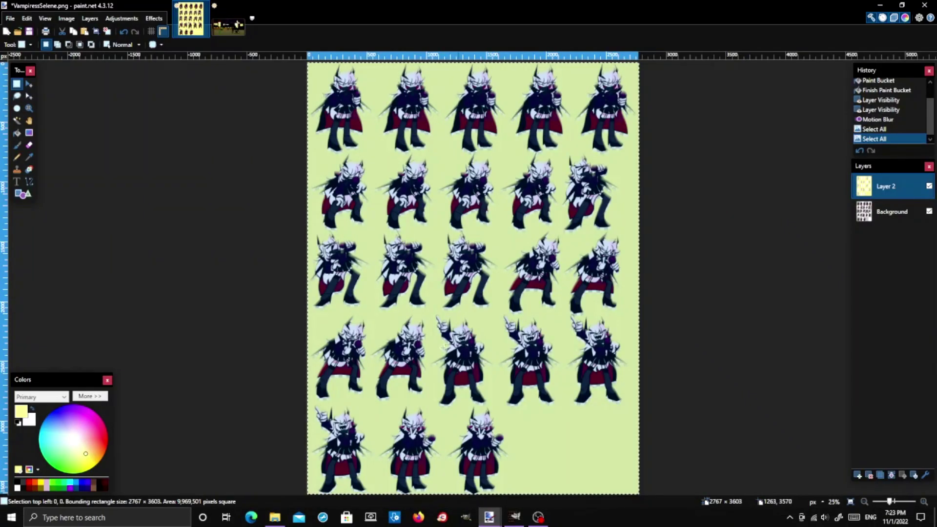
click(929, 186)
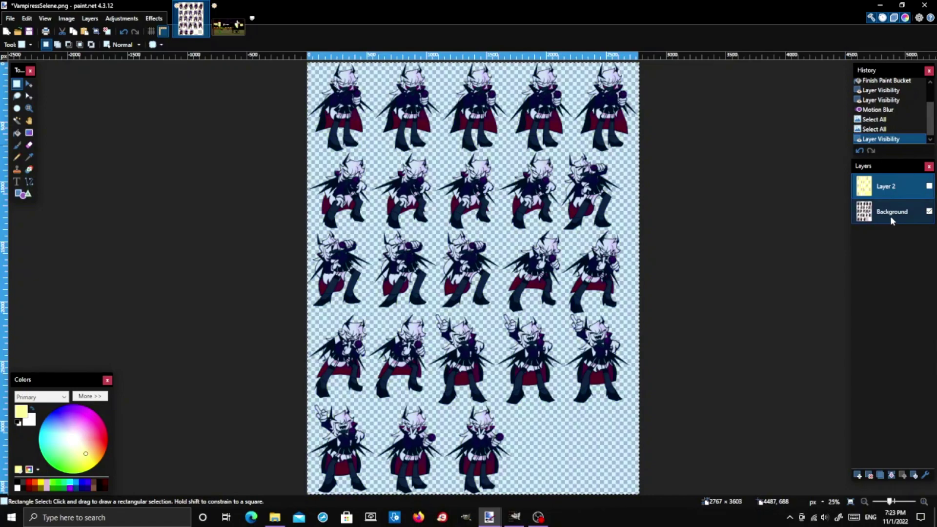
click(892, 213)
key(ctrl+d)
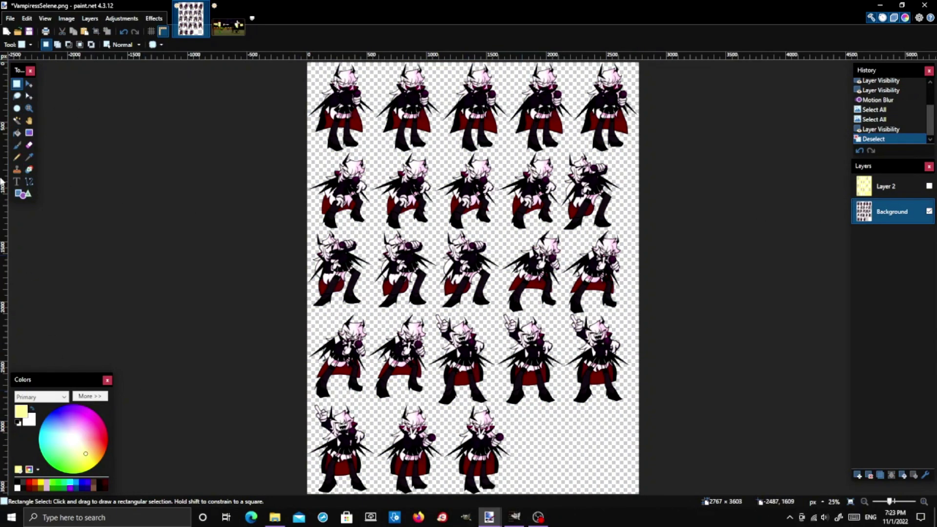
Step: Select the open eyes of the two peace-sign sprites in the last row with the Magic Wand at 50% tolerance
click(18, 121)
scroll(431, 441, up, 4)
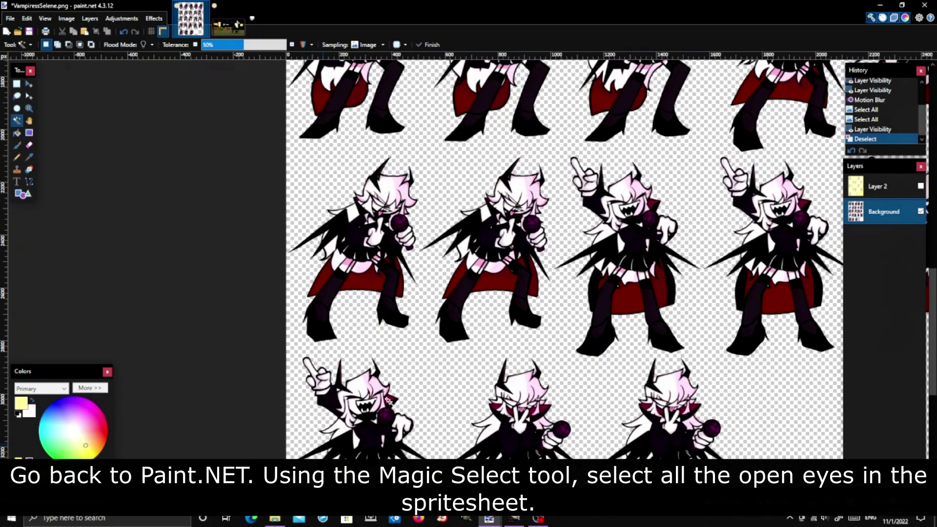
scroll(376, 185, right, 5)
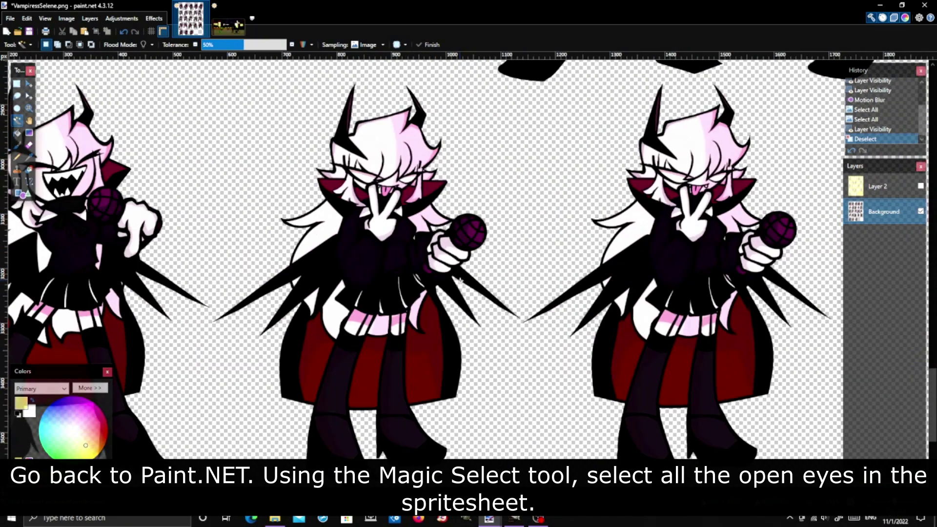
scroll(376, 185, up, 2)
click(371, 179)
scroll(376, 188, up, 1)
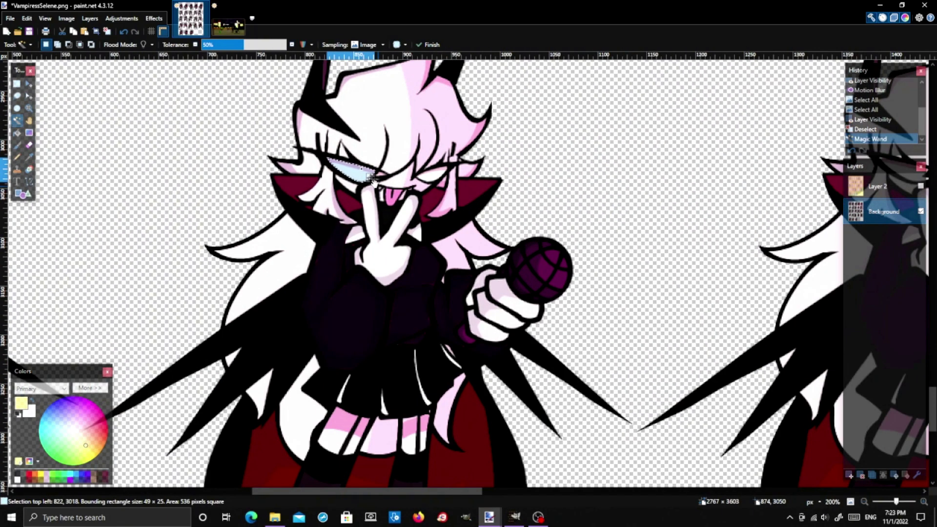
ctrl+click(432, 175)
scroll(438, 180, right, 5)
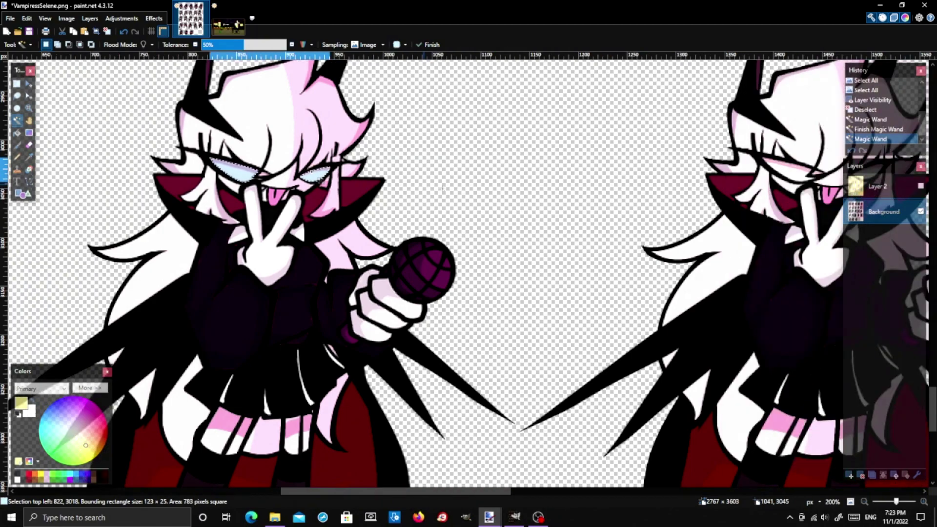
ctrl+click(568, 179)
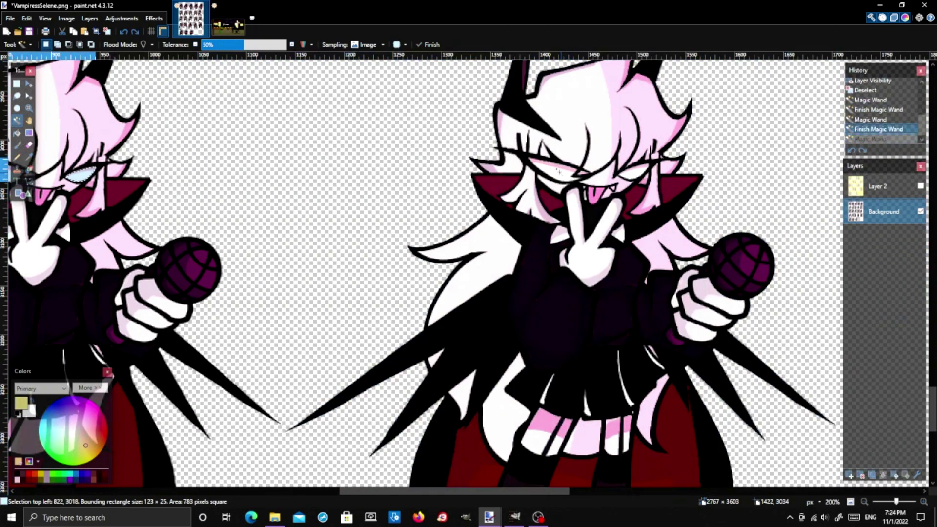
scroll(648, 186, down, 3)
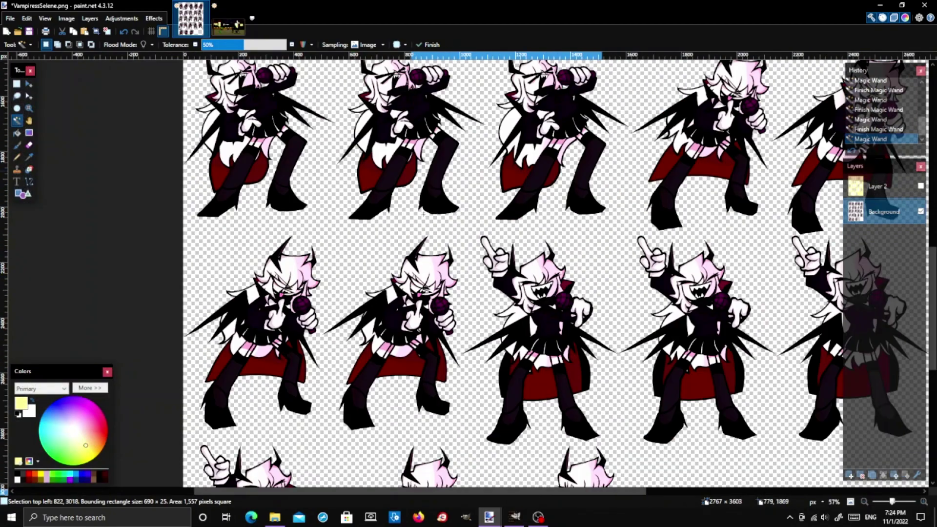
Step: Add the open eyes of the glaring sprites in the fourth and third rows to the Magic Wand selection
scroll(352, 228, down, 2)
scroll(351, 228, up, 5)
ctrl+click(352, 228)
scroll(352, 228, down, 2)
ctrl+click(439, 166)
scroll(439, 166, down, 3)
scroll(588, 166, up, 5)
scroll(588, 166, down, 3)
ctrl+click(399, 170)
scroll(399, 169, up, 3)
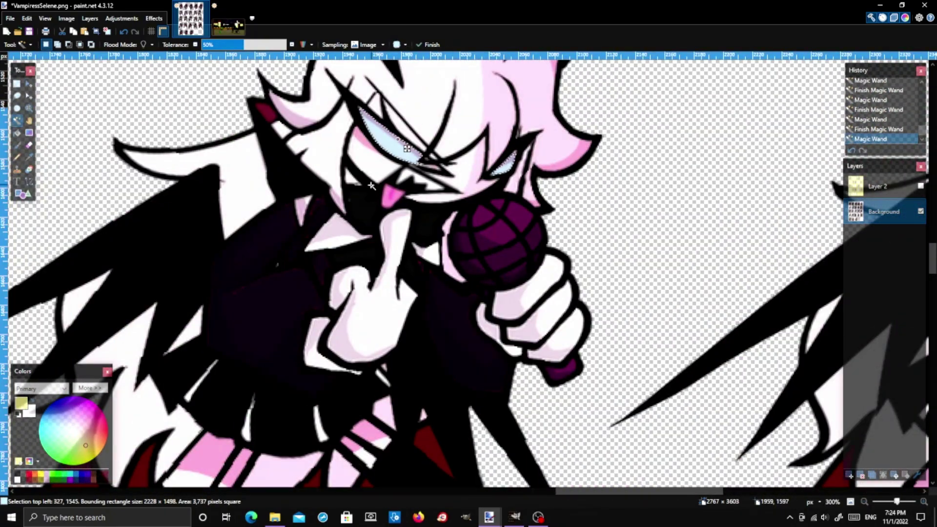
Step: Add the open eyes of the second-row sprites to the Magic Wand selection
scroll(407, 148, down, 3)
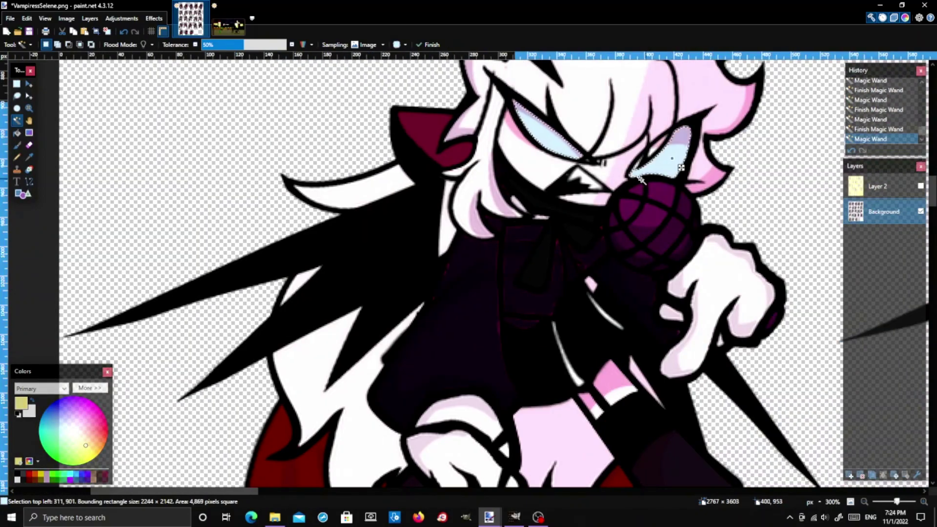
ctrl+click(448, 139)
scroll(448, 139, up, 3)
scroll(448, 140, down, 3)
scroll(515, 141, up, 3)
ctrl+click(515, 140)
scroll(515, 141, down, 3)
ctrl+click(753, 142)
ctrl+click(454, 149)
Step: Add the open eyes of the first-row sprites to the selection, including small areas separated by hair strands
scroll(454, 149, down, 3)
scroll(579, 193, up, 3)
scroll(580, 193, down, 3)
scroll(570, 279, up, 3)
ctrl+click(570, 279)
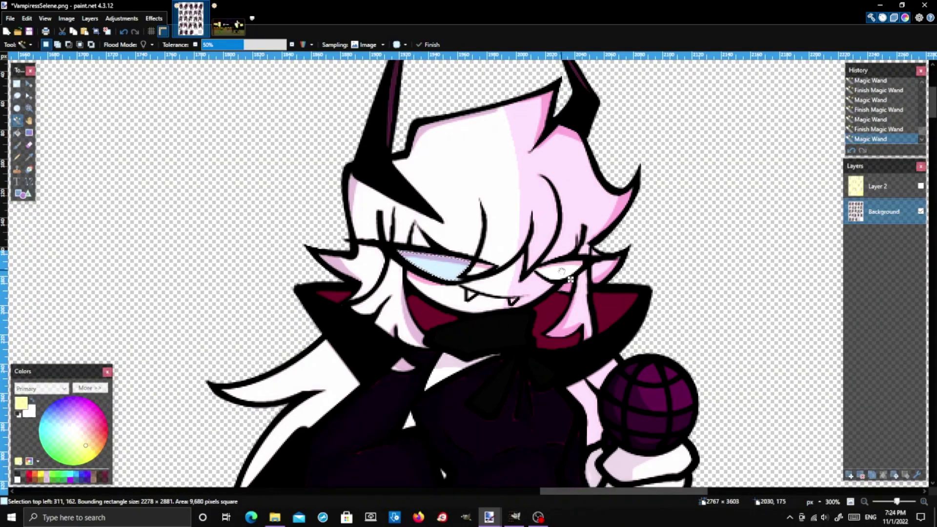
scroll(570, 279, up, 6)
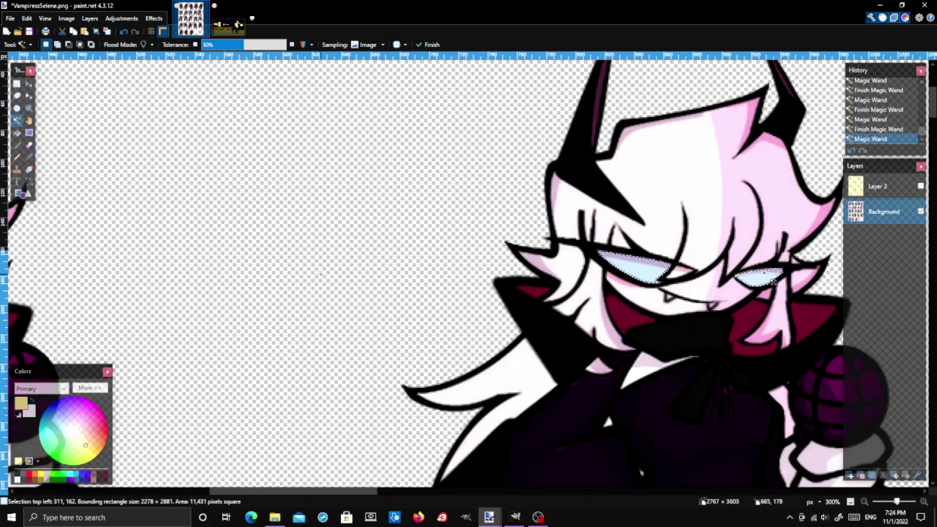
ctrl+click(421, 282)
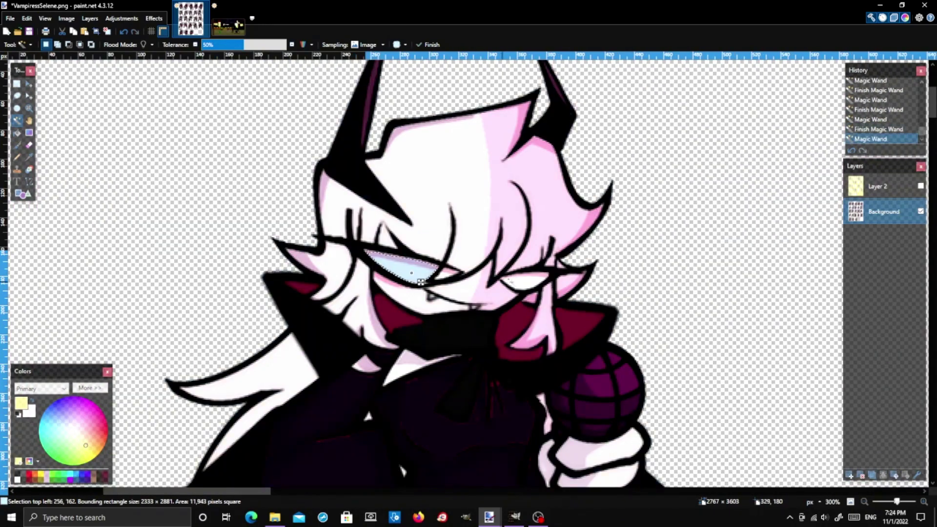
scroll(451, 286, right, 10)
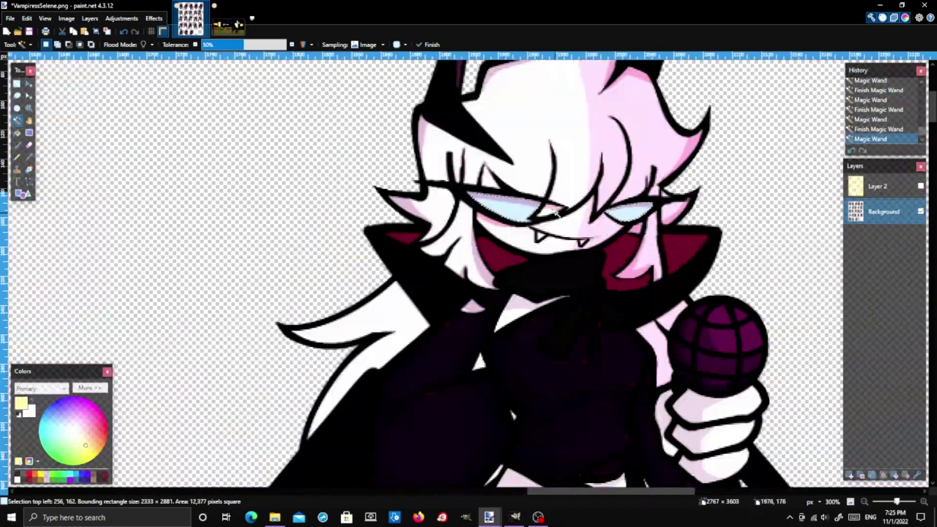
ctrl+click(417, 197)
ctrl+click(418, 198)
Step: Add the eye areas still missing on the second-row sprites to the selection
scroll(492, 236, down, 6)
scroll(492, 237, left, 15)
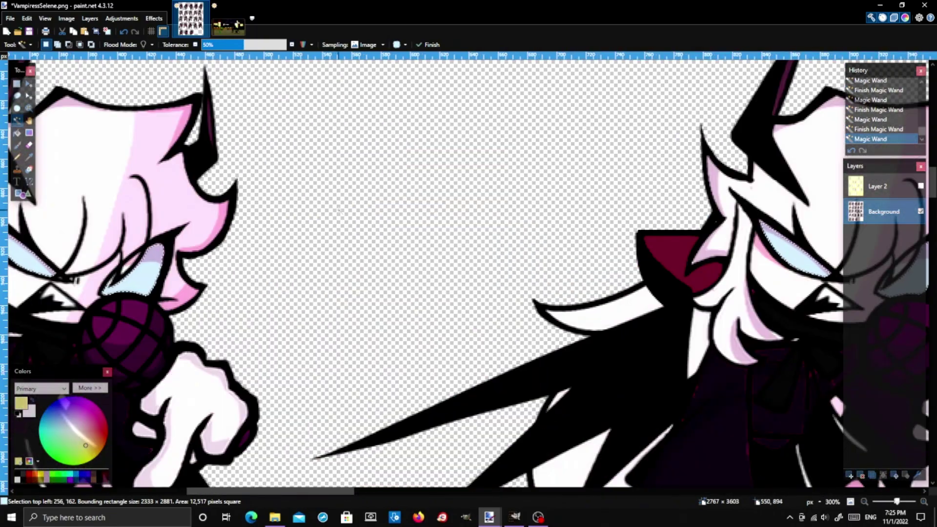
scroll(171, 292, down, 2)
scroll(524, 269, up, 2)
scroll(523, 269, right, 10)
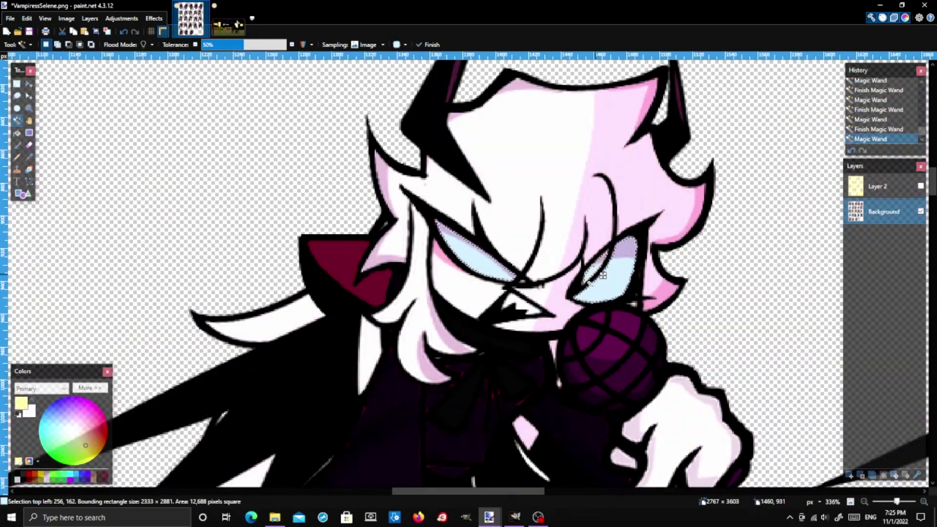
ctrl+click(523, 269)
scroll(523, 269, down, 8)
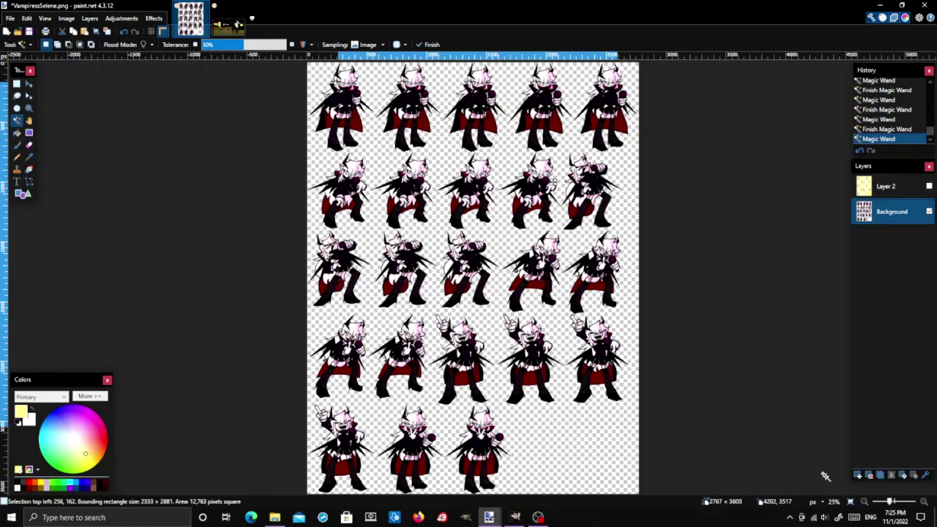
Step: Copy the selected eyes, paste them onto a new layer directly above Background, and clear the selection
key(ctrl+c)
click(857, 475)
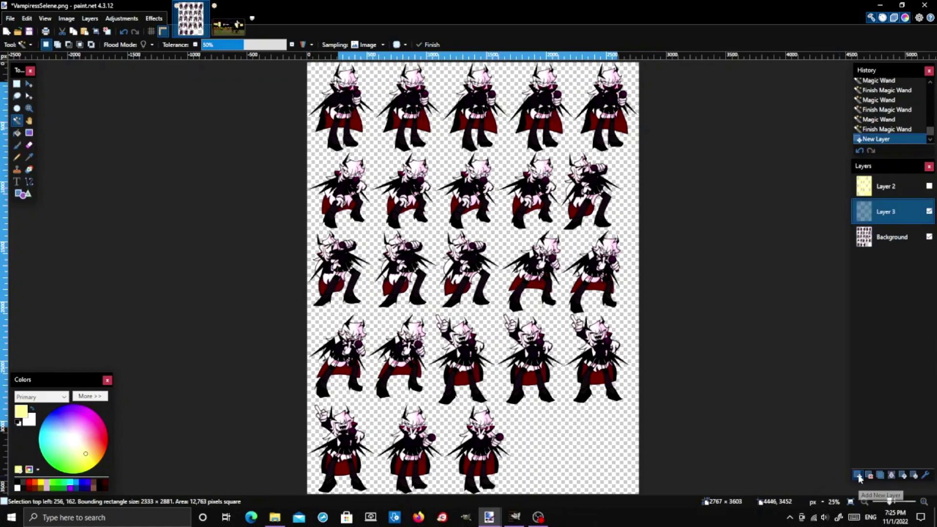
key(ctrl+v)
key(ctrl+d)
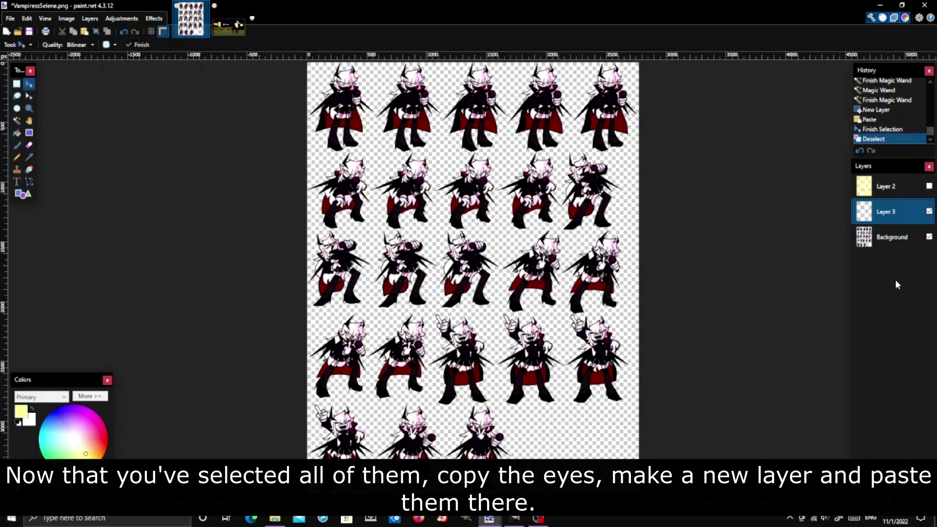
Step: Check the pasted eyes with Background hidden and Layer 2 briefly shown, and restore the Background layer's visibility
click(930, 237)
click(929, 186)
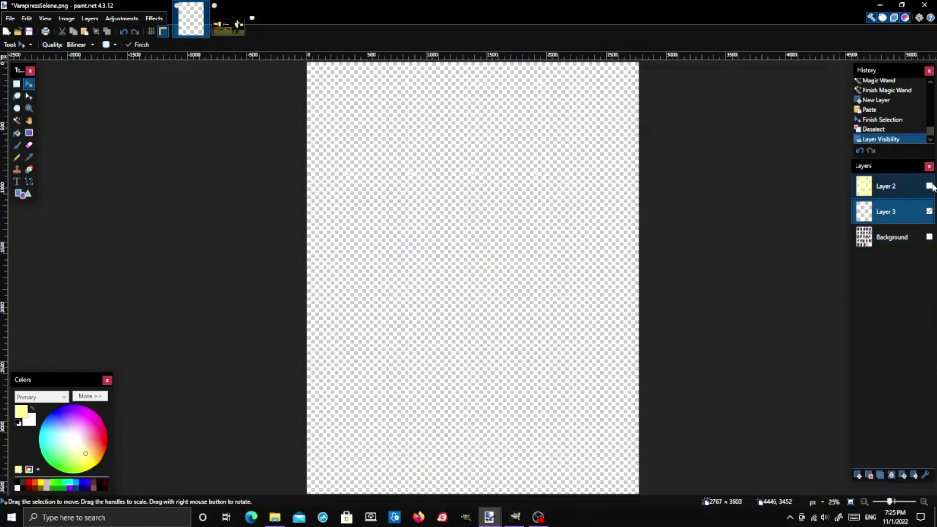
click(930, 186)
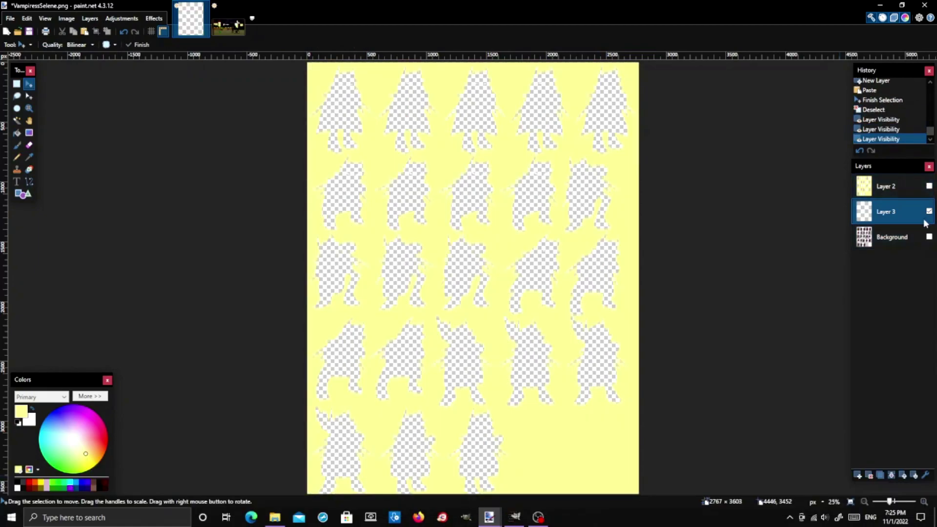
click(929, 236)
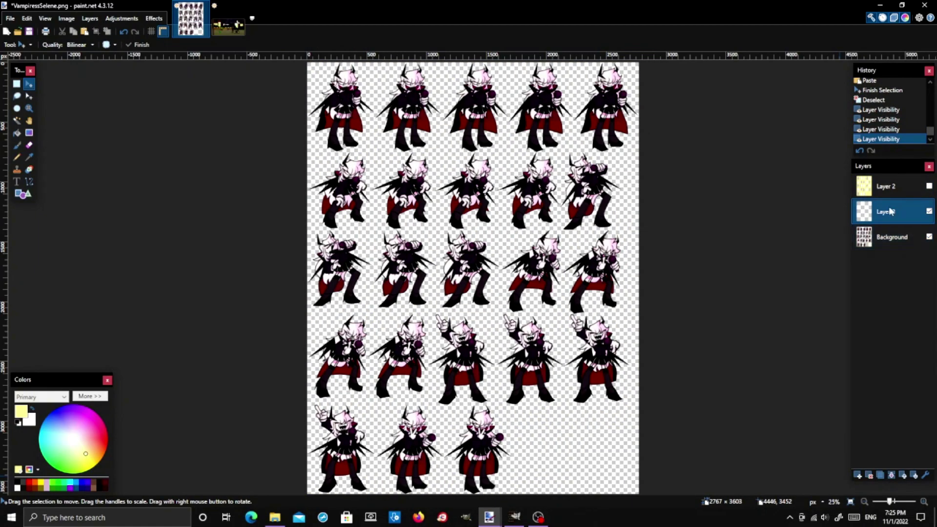
Step: Raise the lightness of the eyes on Layer 3 to the maximum with Hue / Saturation
key(ctrl+shift+u)
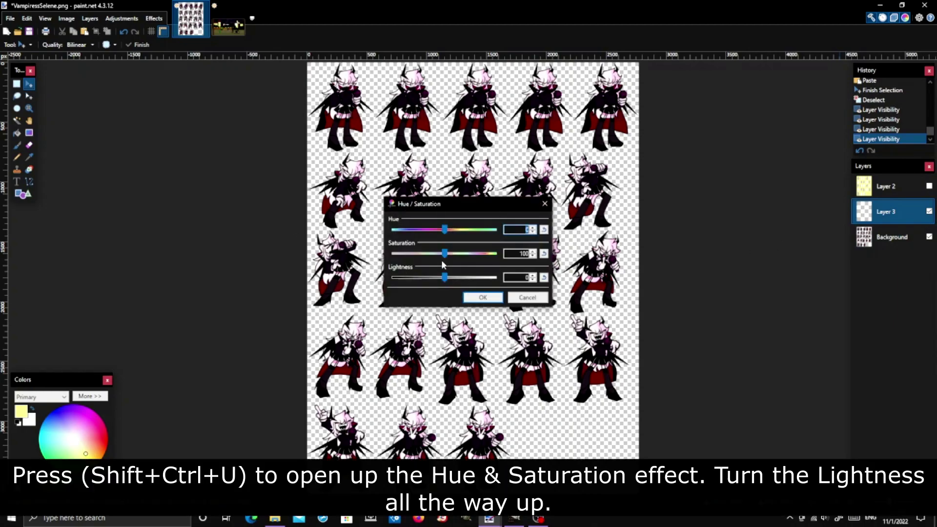
click(486, 299)
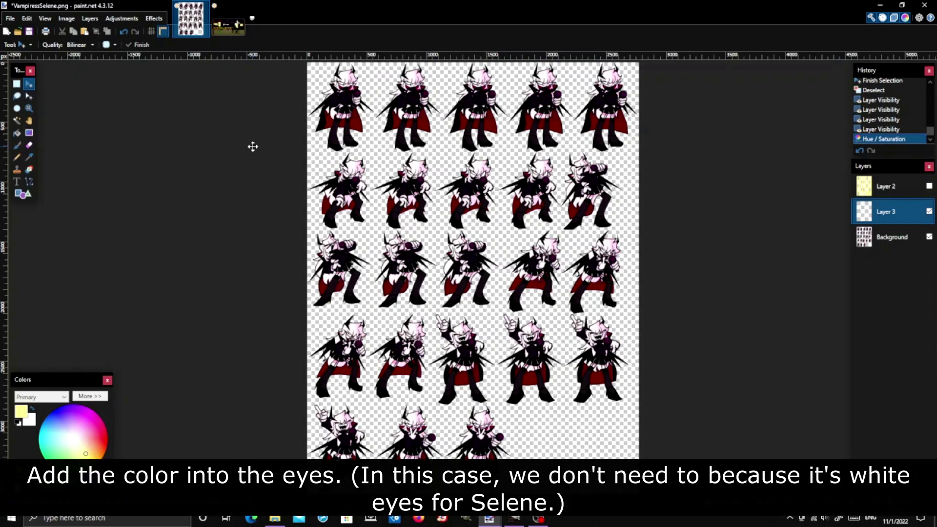
key(ctrl+shift+u)
click(513, 297)
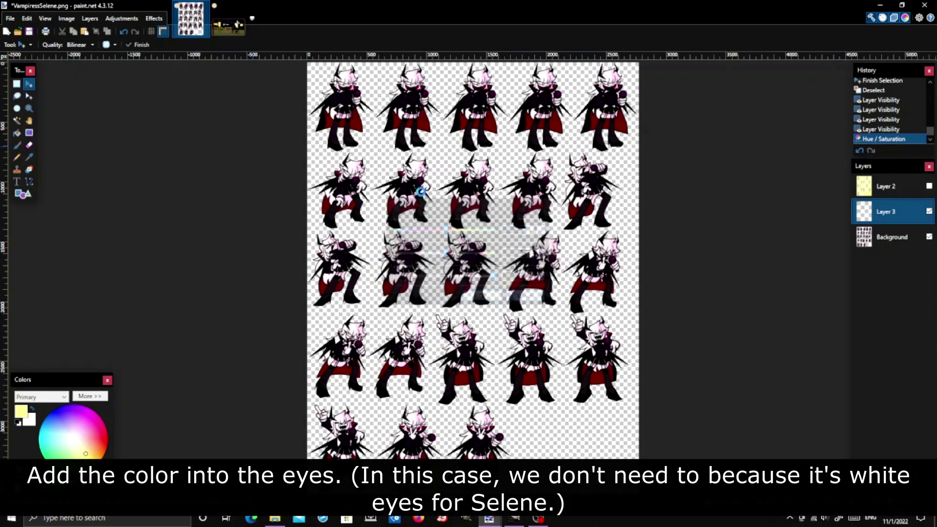
Step: Select everything on Layer 3 and copy the whitened eyes
click(125, 22)
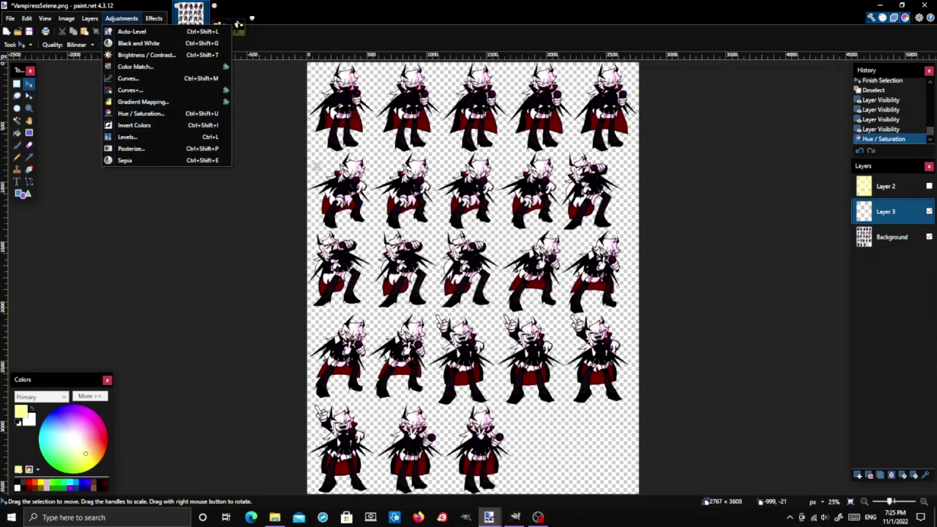
key(ctrl+a)
click(421, 301)
scroll(420, 301, up, 7)
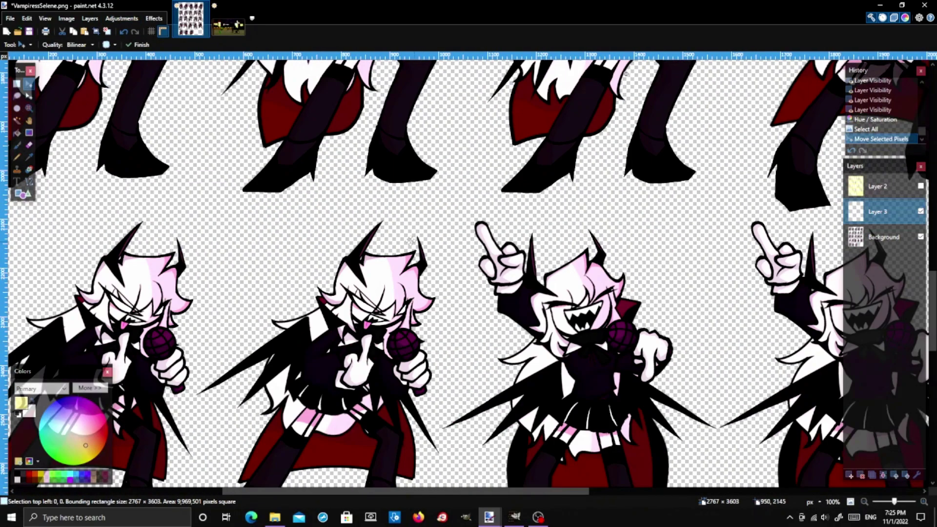
scroll(302, 251, down, 6)
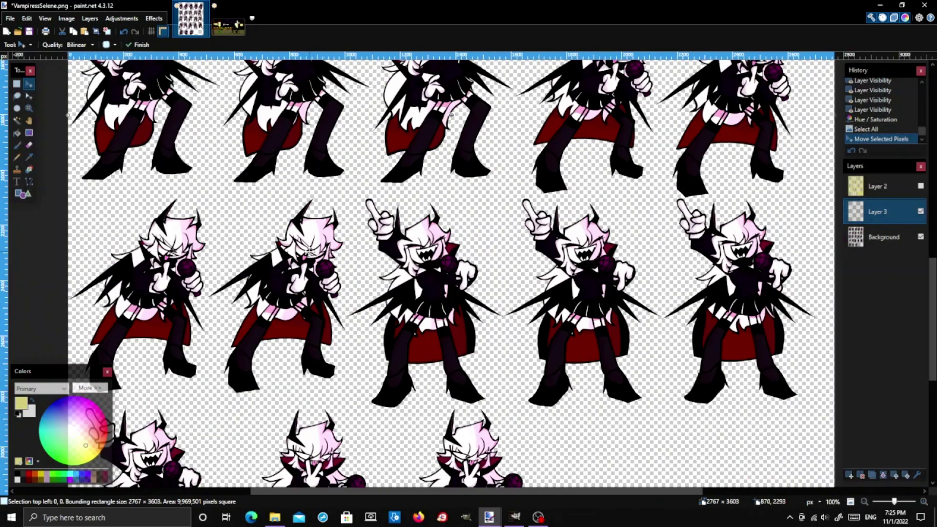
scroll(344, 204, down, 4)
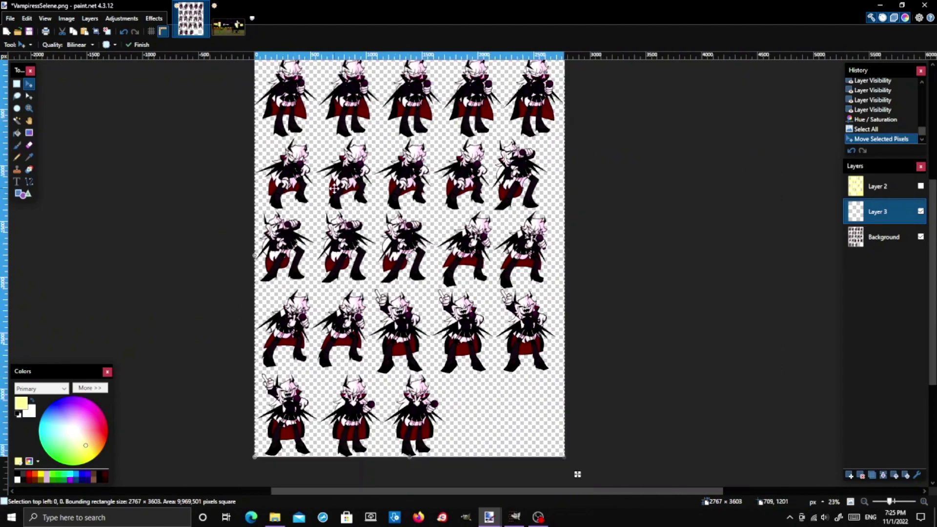
key(ctrl+a)
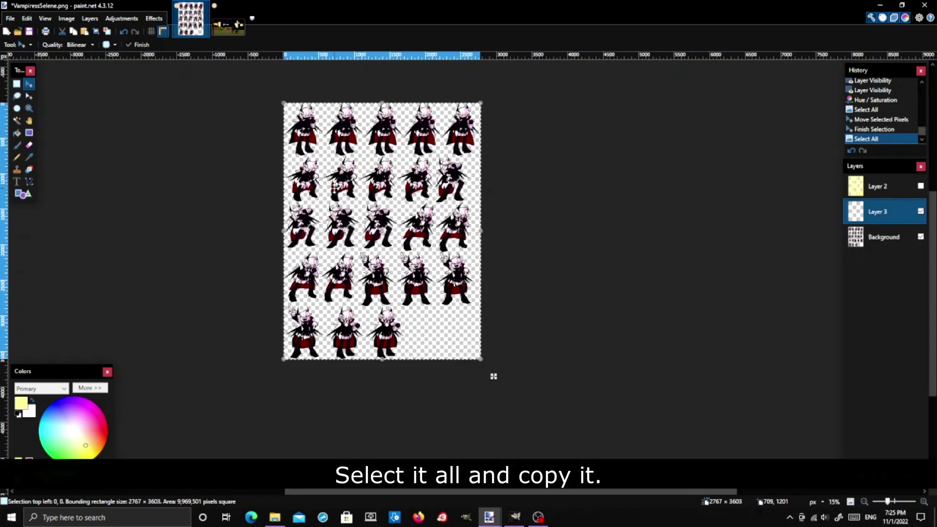
Step: Switch to GIMP, paste the copied eyes and turn the floating selection into a new layer above Pasted Layer #6
click(515, 518)
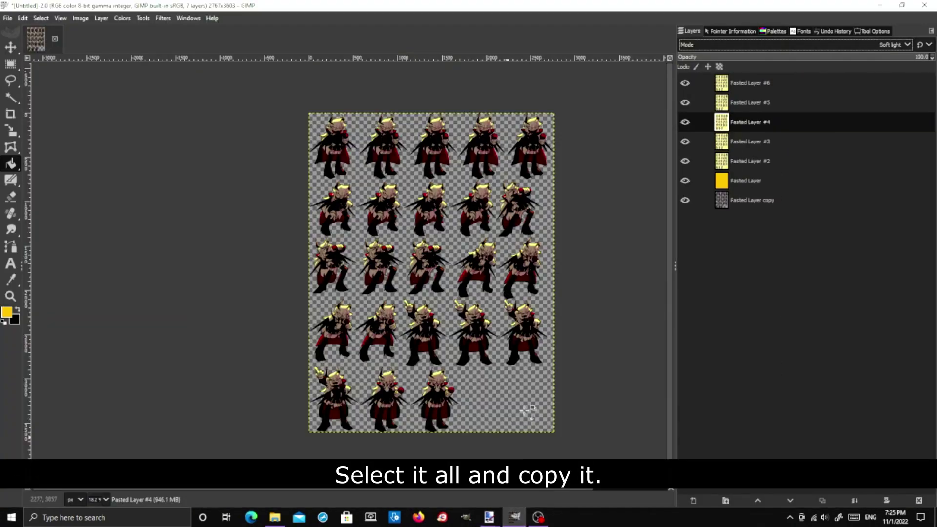
key(Home)
key(ctrl+v)
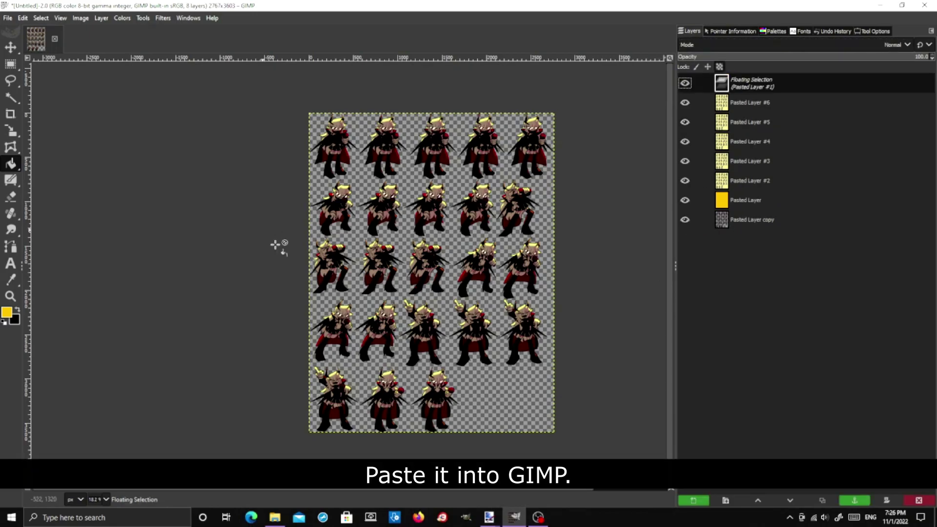
click(693, 503)
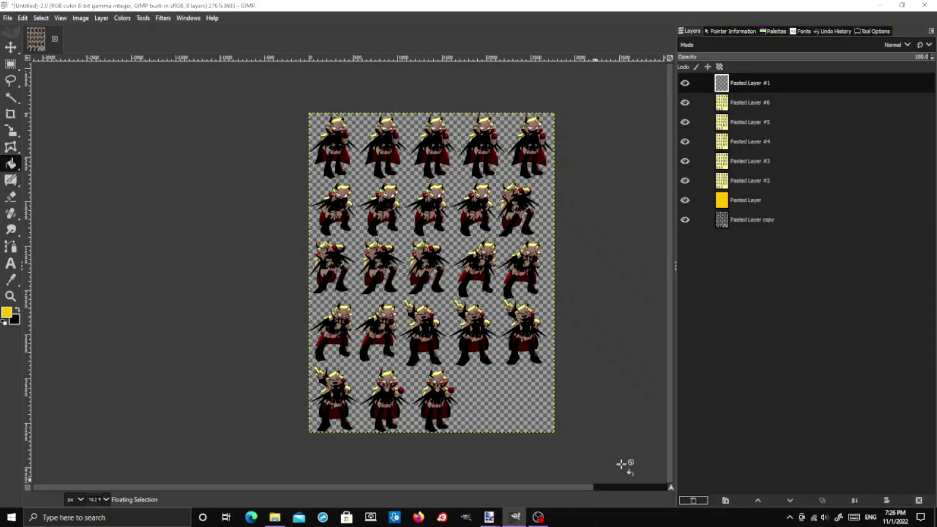
Step: Examine how the pasted white eyes sit on the sprites in the different rows
scroll(308, 125, up, 6)
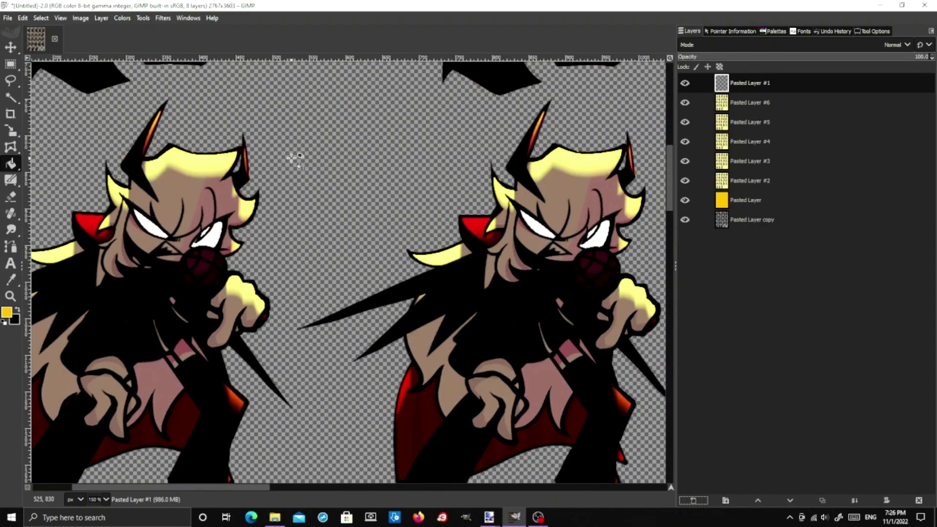
scroll(295, 158, down, 3)
scroll(366, 234, down, 10)
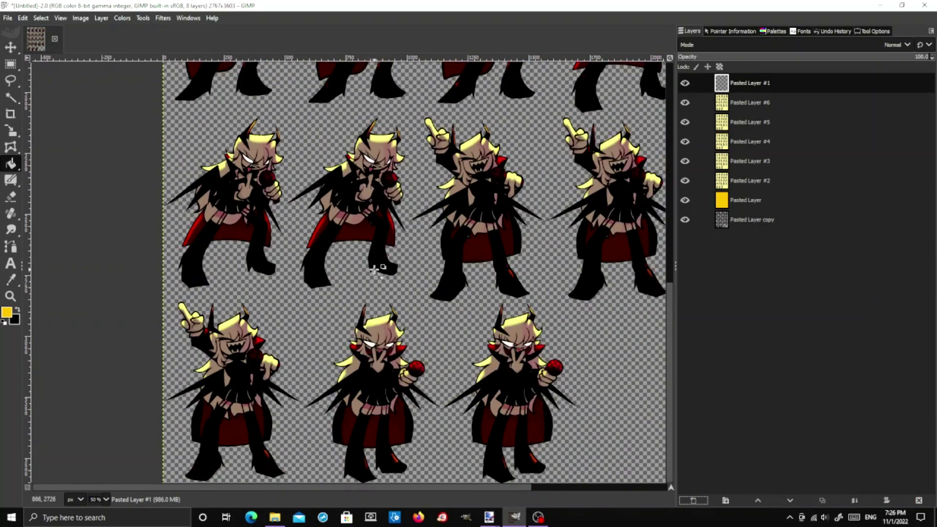
scroll(377, 161, up, 8)
scroll(377, 161, down, 4)
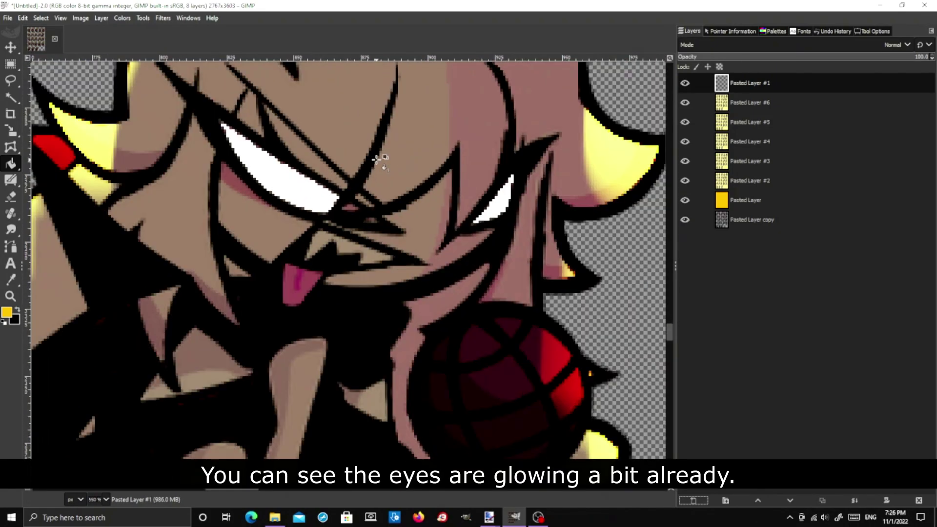
scroll(366, 202, down, 5)
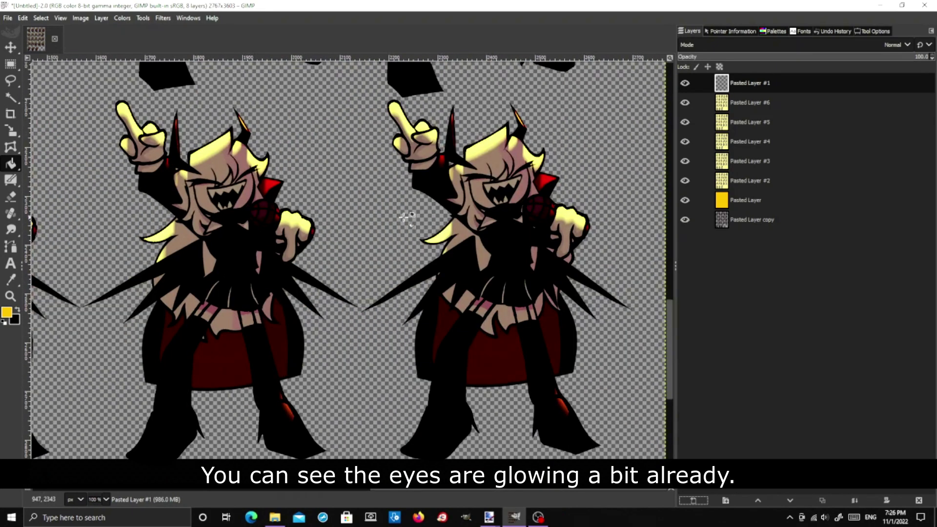
scroll(247, 211, up, 5)
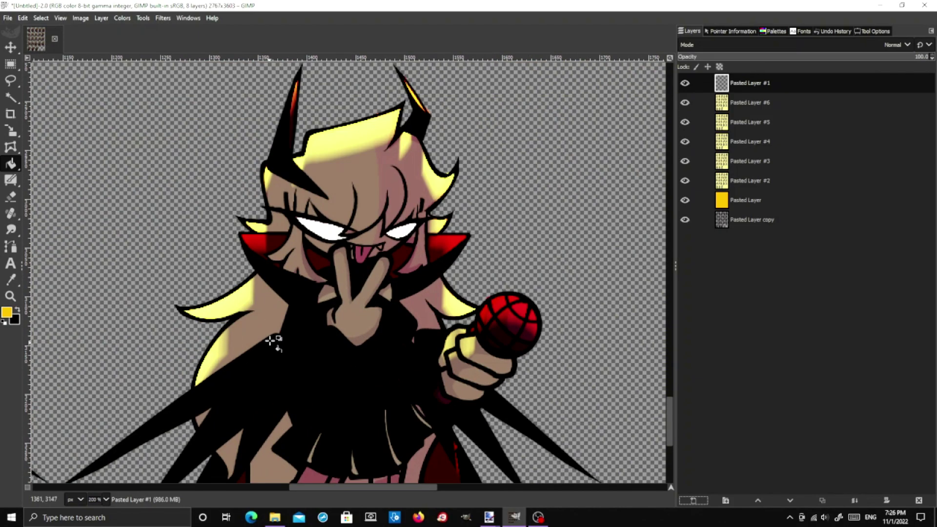
scroll(280, 319, down, 2)
scroll(280, 320, left, 5)
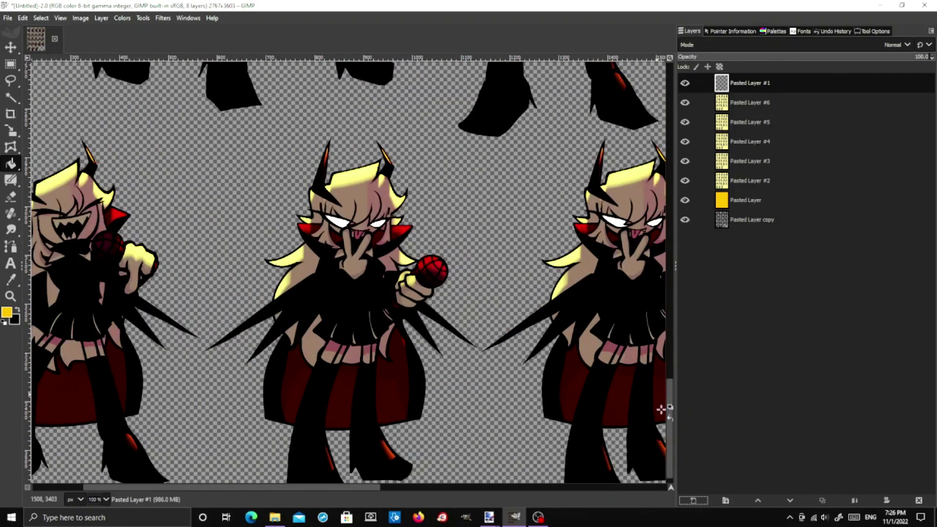
Step: Duplicate the eye layer and set up a Gaussian Blur of size 3.78 on the copy
click(822, 501)
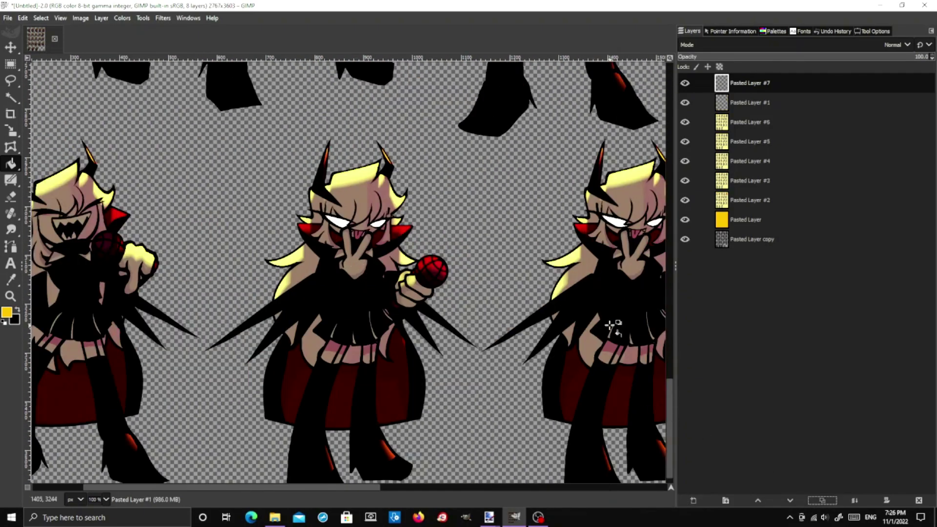
click(122, 18)
mouse_move(163, 18)
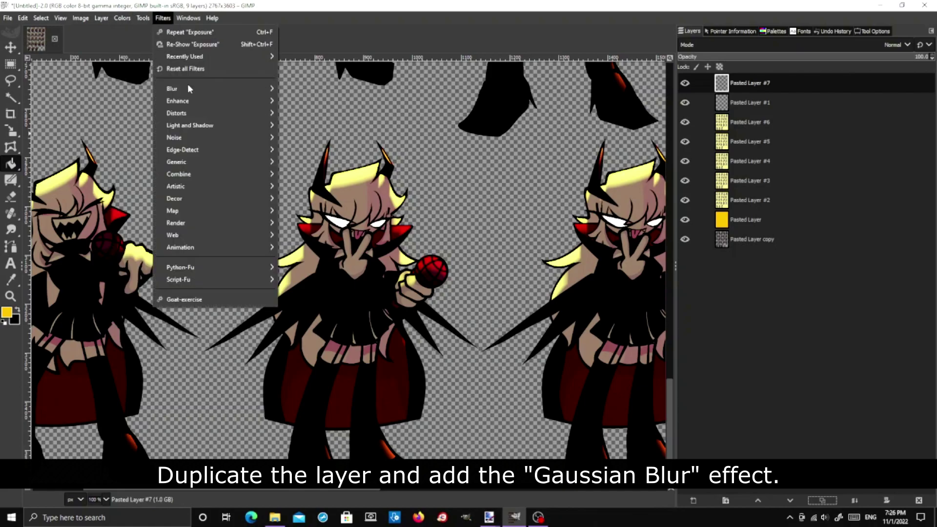
mouse_move(189, 88)
click(313, 99)
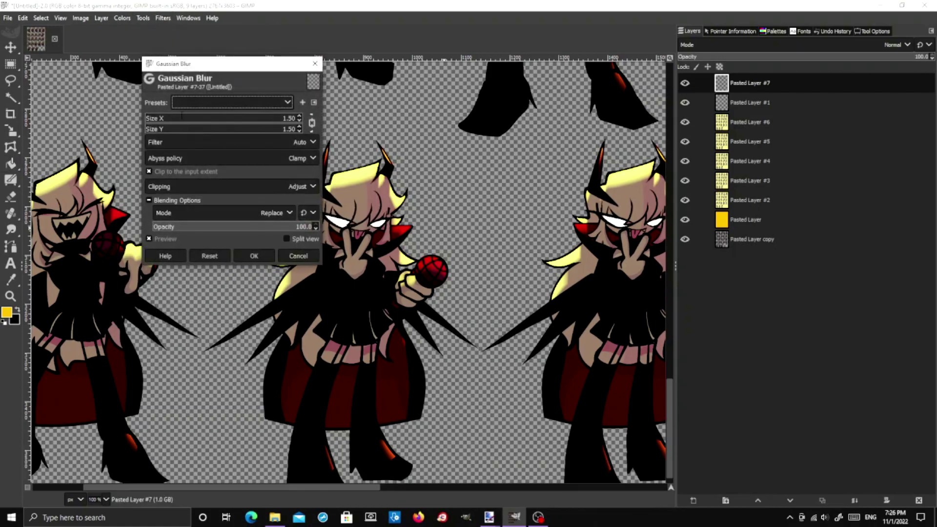
scroll(150, 119, up, 3)
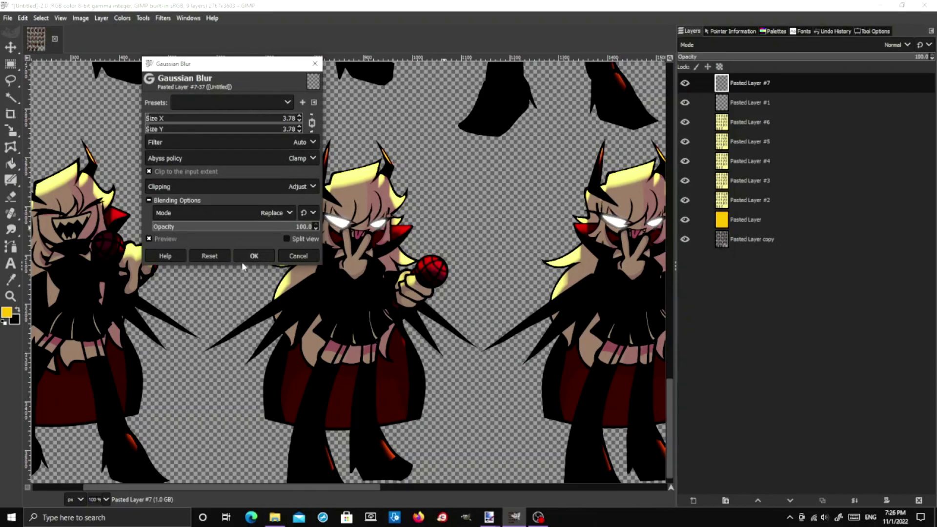
Step: Try other blending modes for the Gaussian Blur, including Addition and Overlay
click(264, 213)
click(236, 377)
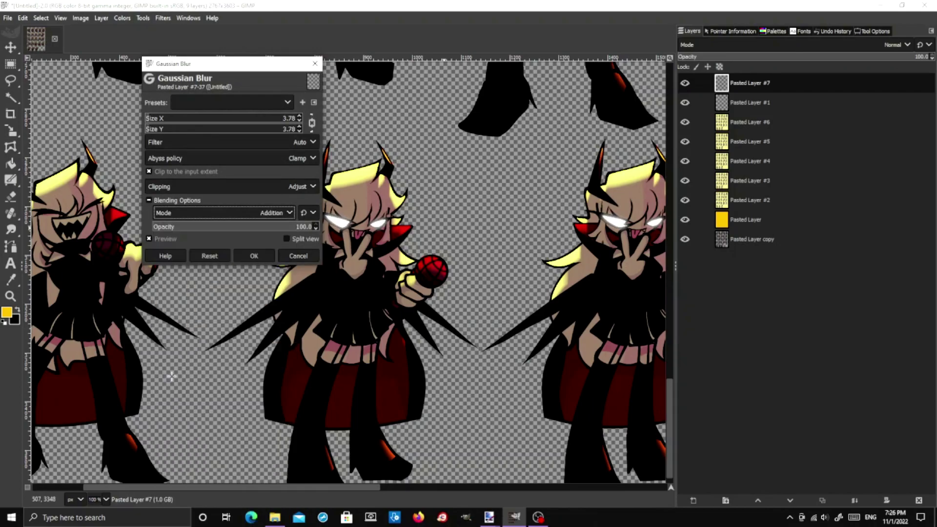
click(246, 213)
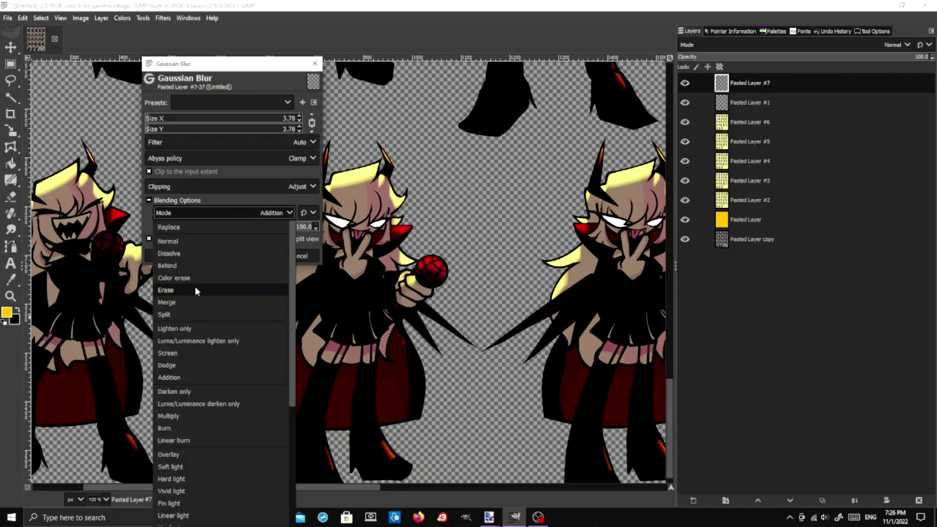
click(169, 376)
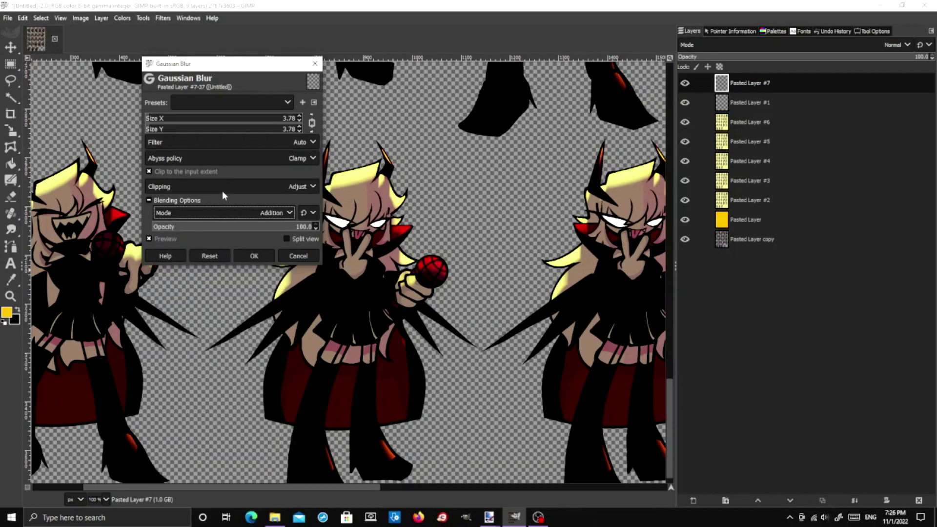
click(235, 198)
click(258, 210)
click(238, 224)
click(200, 226)
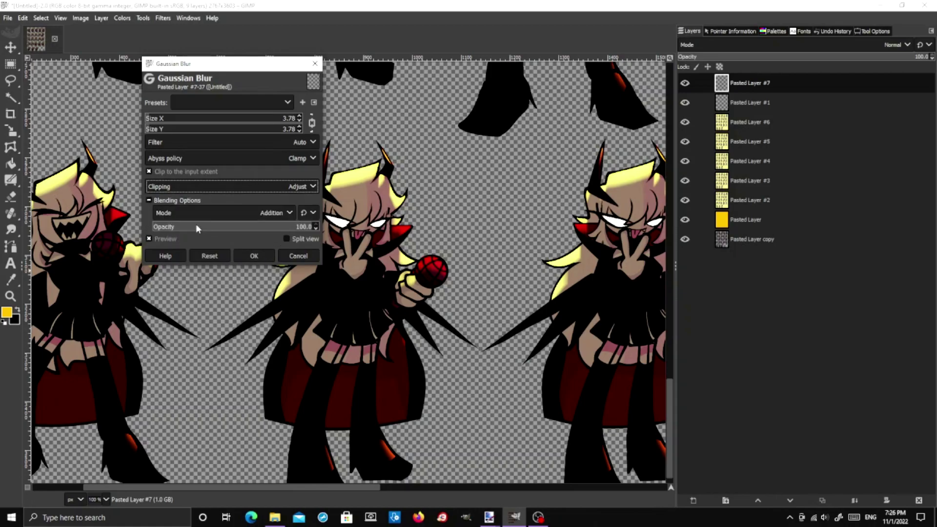
click(232, 212)
click(183, 460)
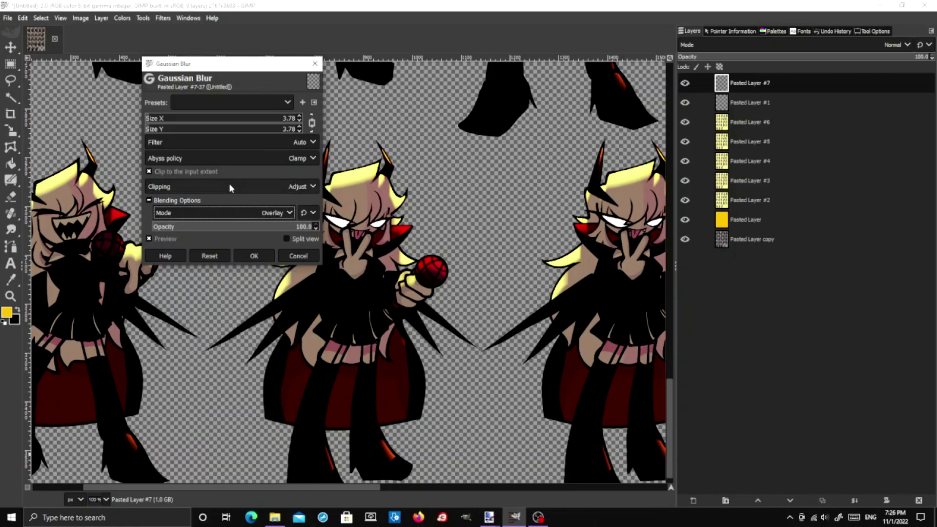
click(251, 212)
click(174, 413)
Step: Apply the Gaussian Blur with its default blending mode and duplicate the blurred eye layer
click(205, 213)
click(200, 233)
click(252, 256)
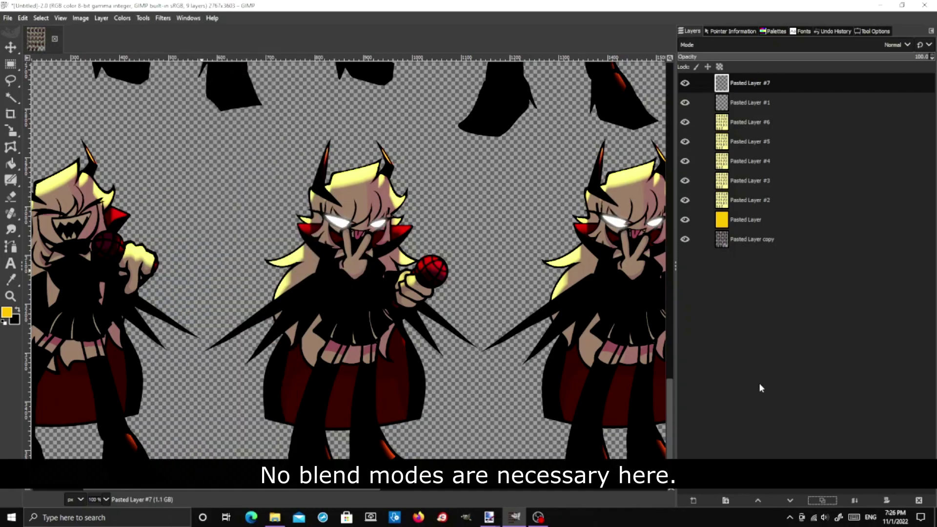
click(822, 501)
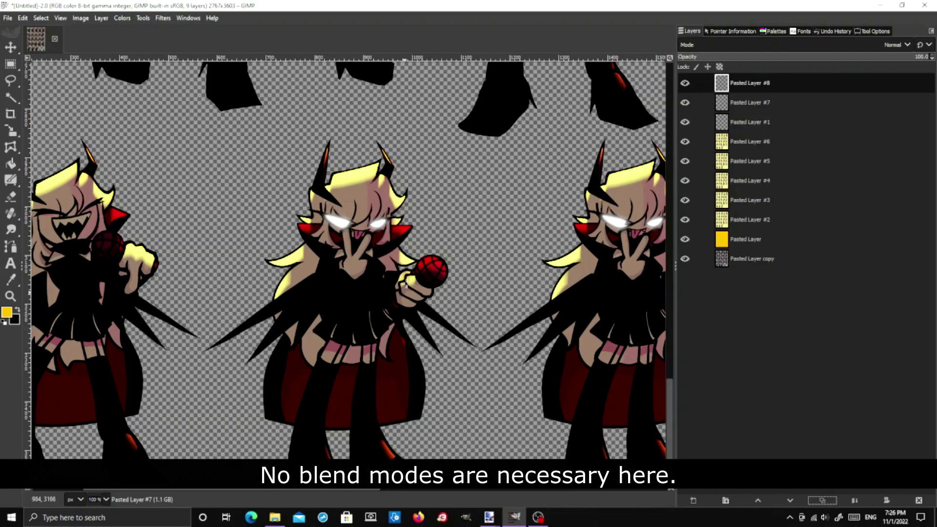
Step: Examine the eye glow on the sprites across the whole sheet
key(minus)
key(minus)
key(minus)
key(minus)
key(minus)
scroll(419, 262, up, 6)
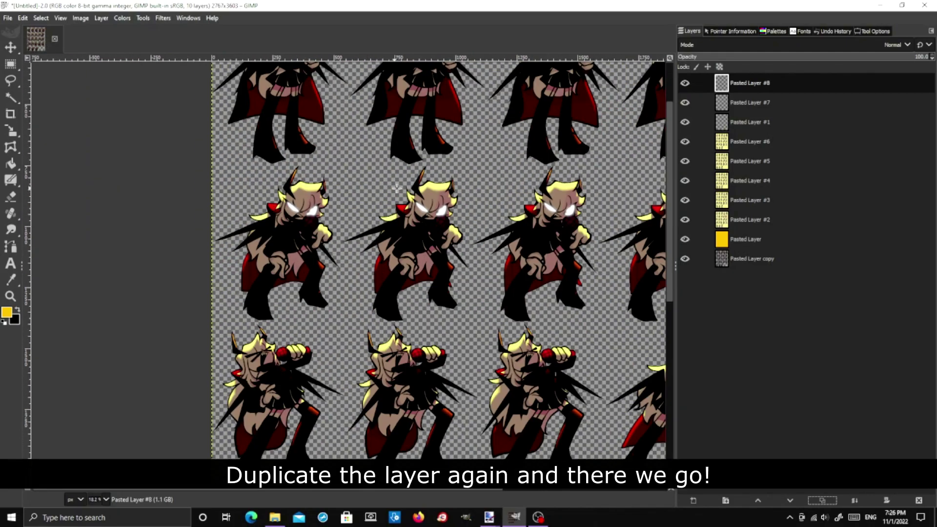
scroll(430, 200, down, 1)
scroll(429, 201, down, 3)
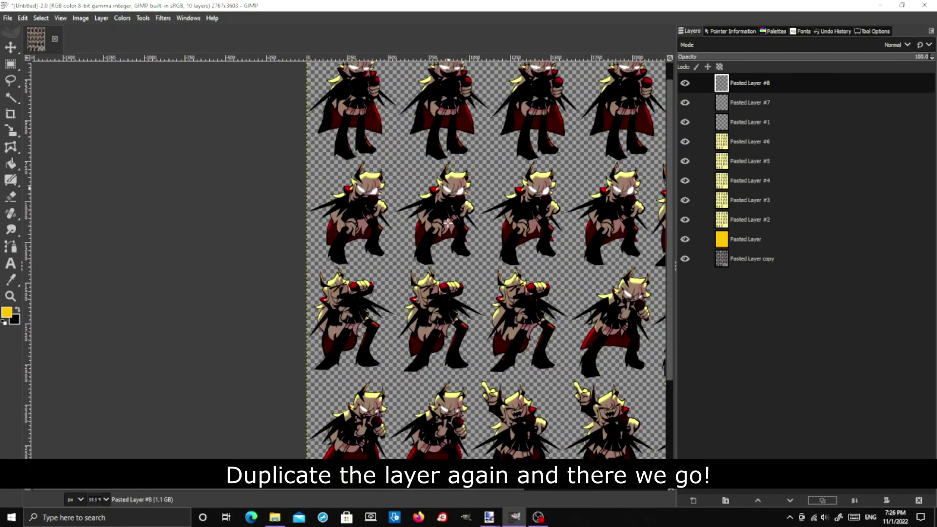
scroll(466, 182, up, 5)
scroll(309, 162, down, 2)
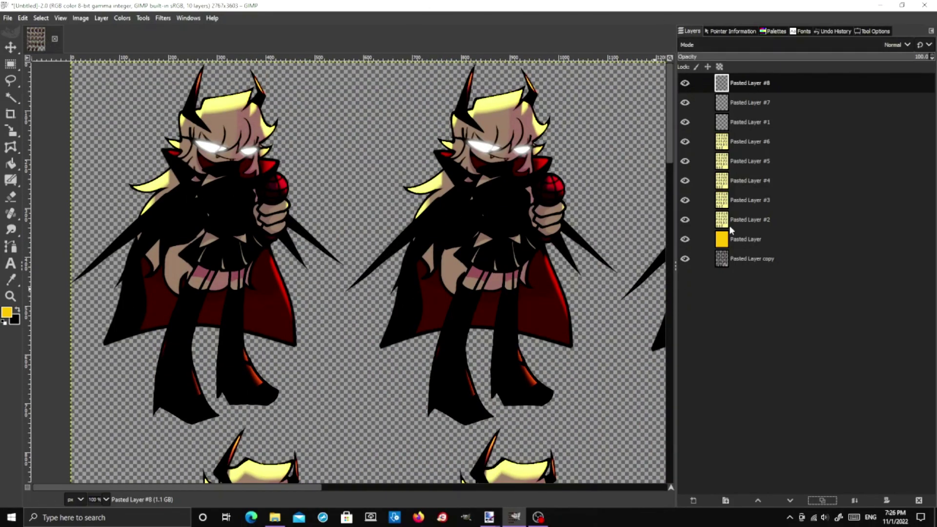
Step: Try moving the yellow Pasted Layer to the top of the layer stack, undo the move and recheck the sprites
drag(751, 240, 741, 80)
key(ctrl+z)
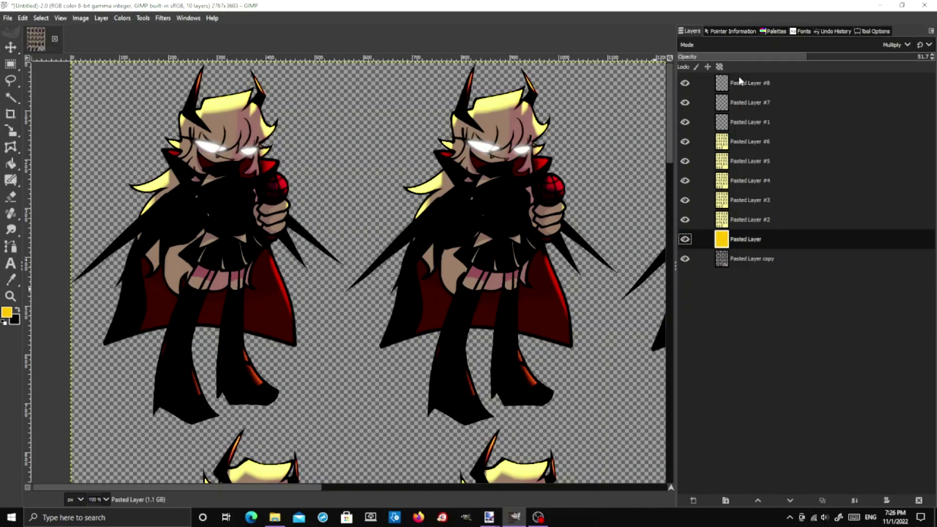
scroll(445, 271, down, 2)
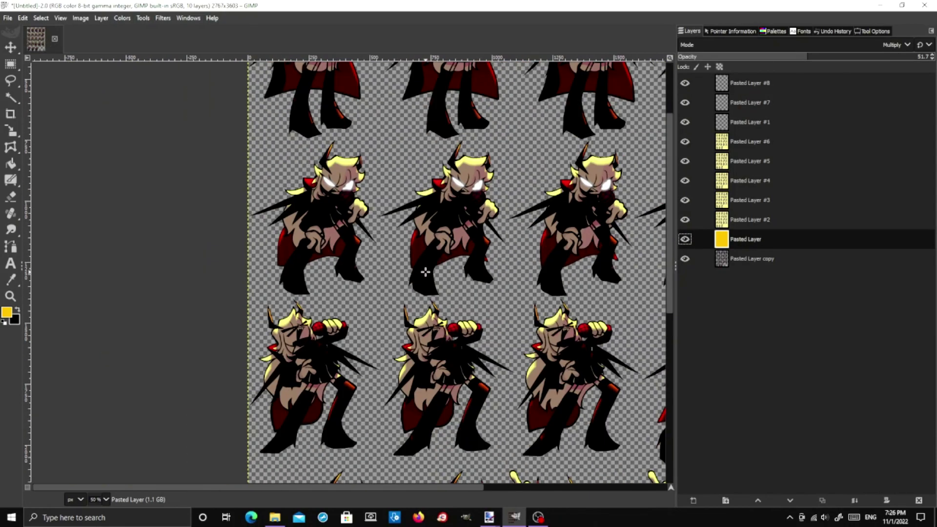
scroll(426, 272, down, 3)
scroll(461, 279, down, 7)
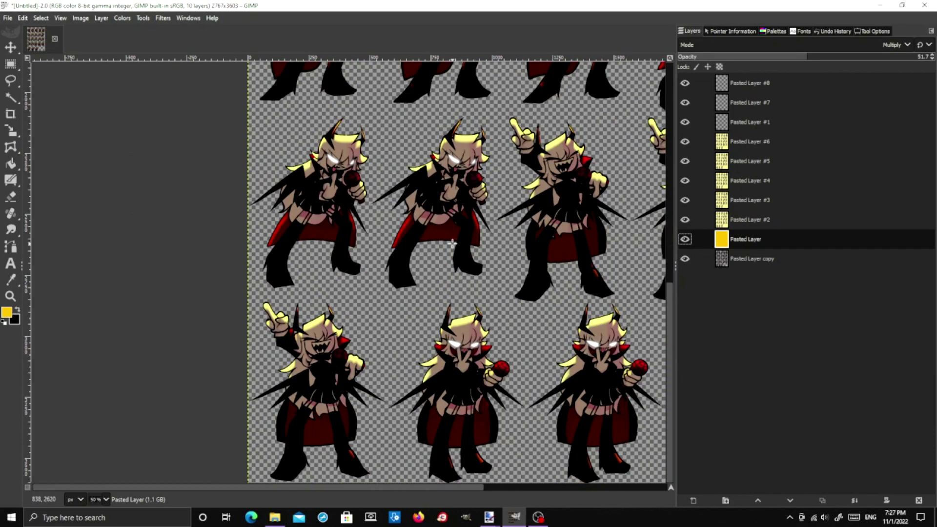
scroll(409, 163, up, 4)
Step: Try the Burn mode on Pasted Layer #8, and set its layer mode to Overlay
click(762, 92)
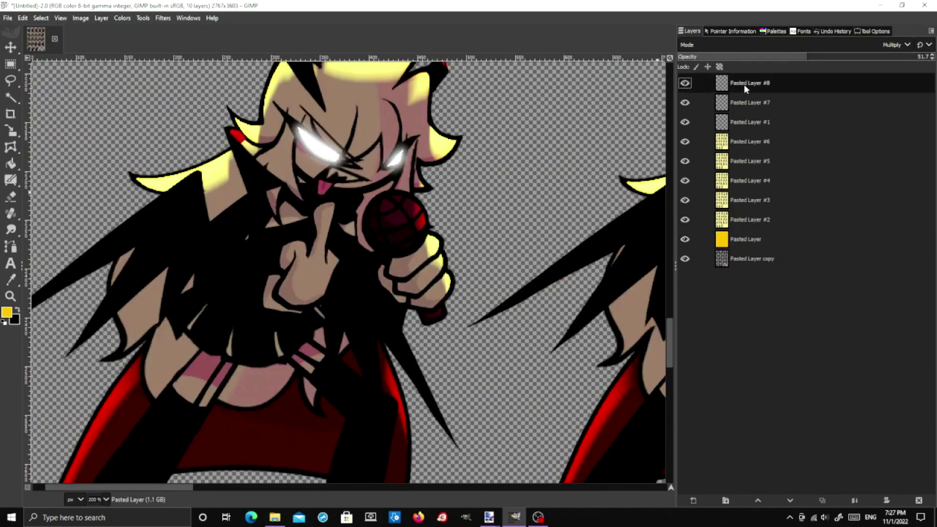
scroll(466, 270, up, 3)
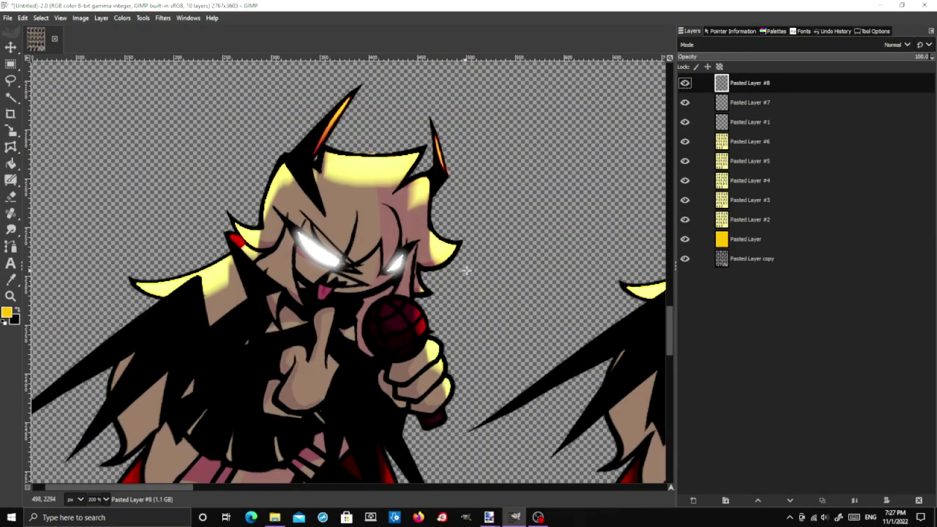
click(869, 46)
click(692, 244)
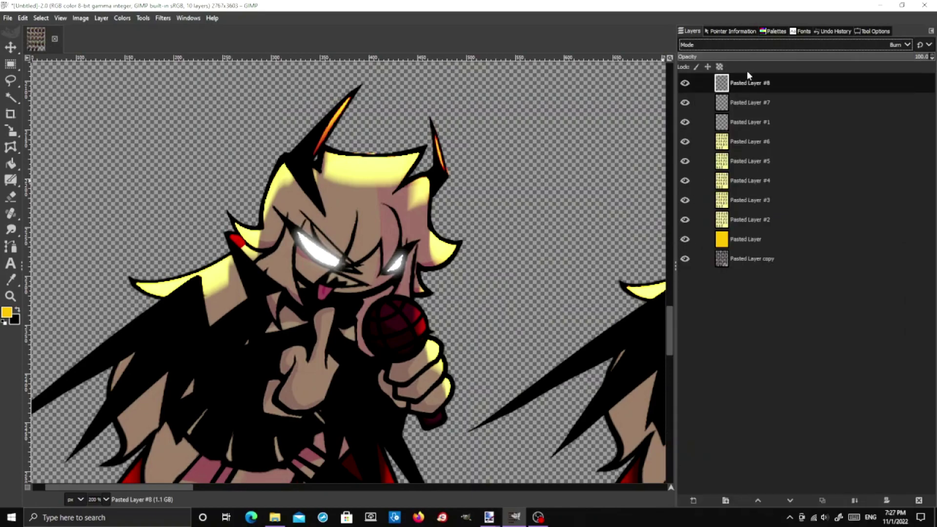
click(762, 44)
click(696, 258)
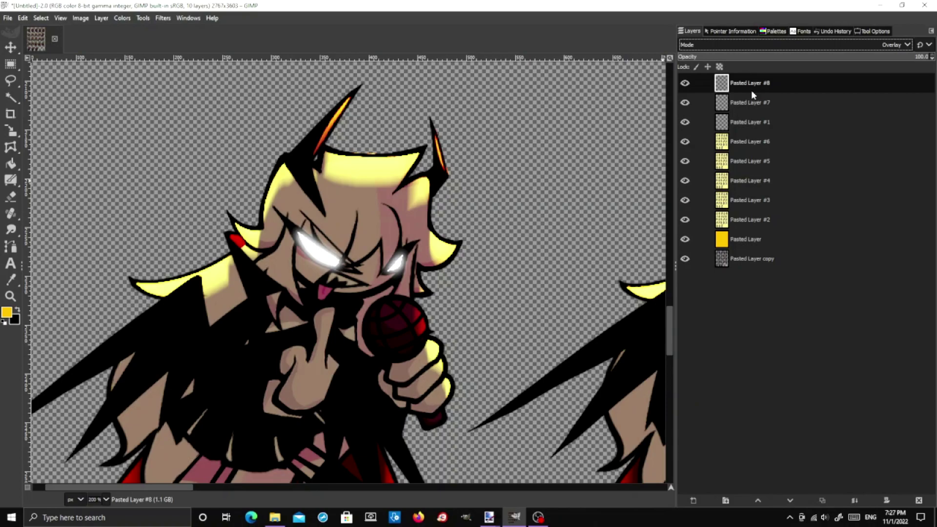
Step: Try the Difference and Color erase blending modes on Pasted Layer #8
click(770, 44)
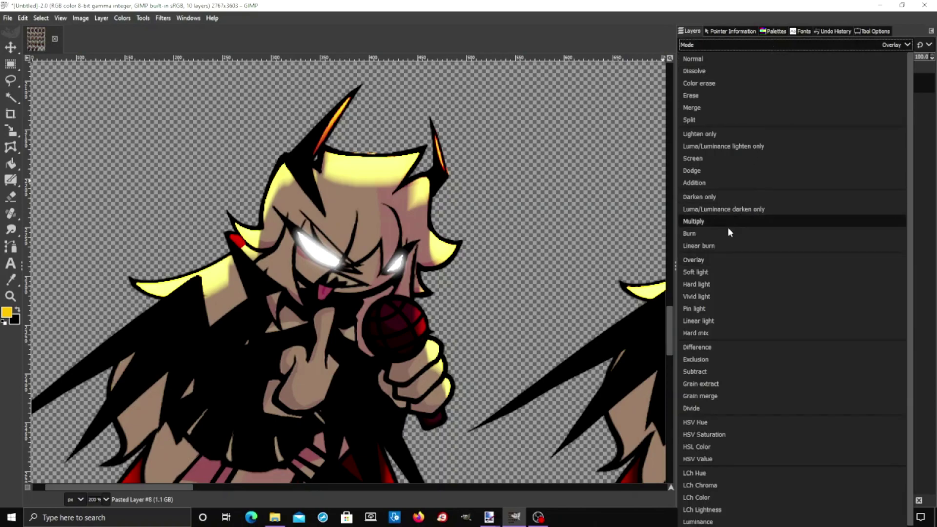
click(704, 347)
click(737, 45)
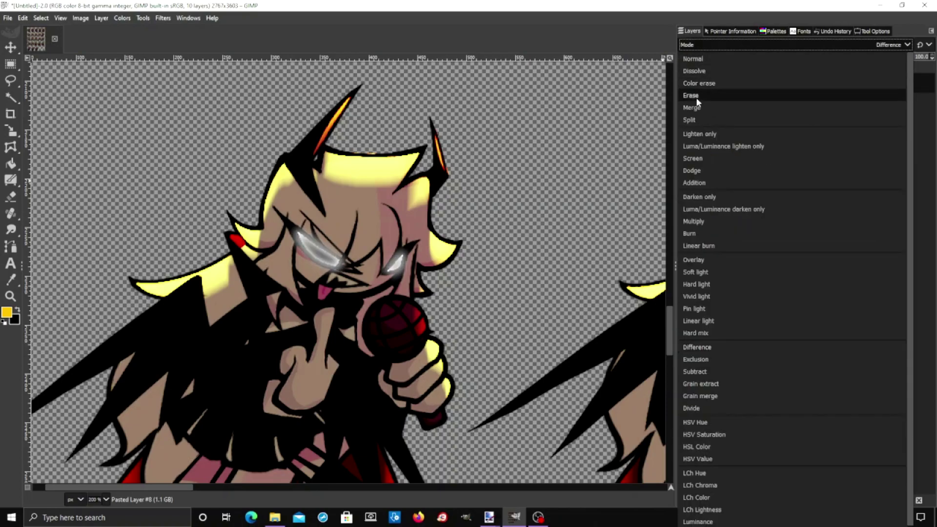
click(692, 115)
click(728, 45)
click(709, 82)
Step: Try the Dissolve mode on Pasted Layer #8 and check the eye glow on several sprites at 100% zoom
click(726, 45)
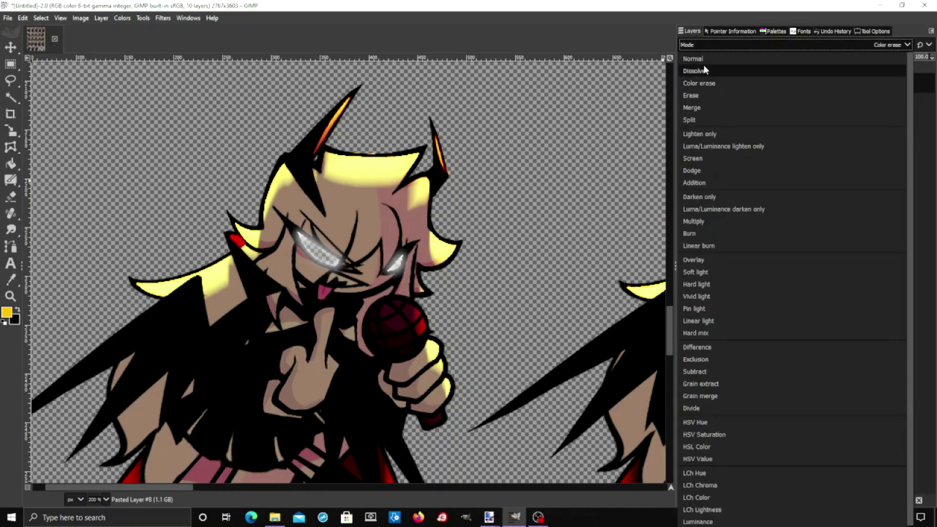
click(703, 70)
click(704, 45)
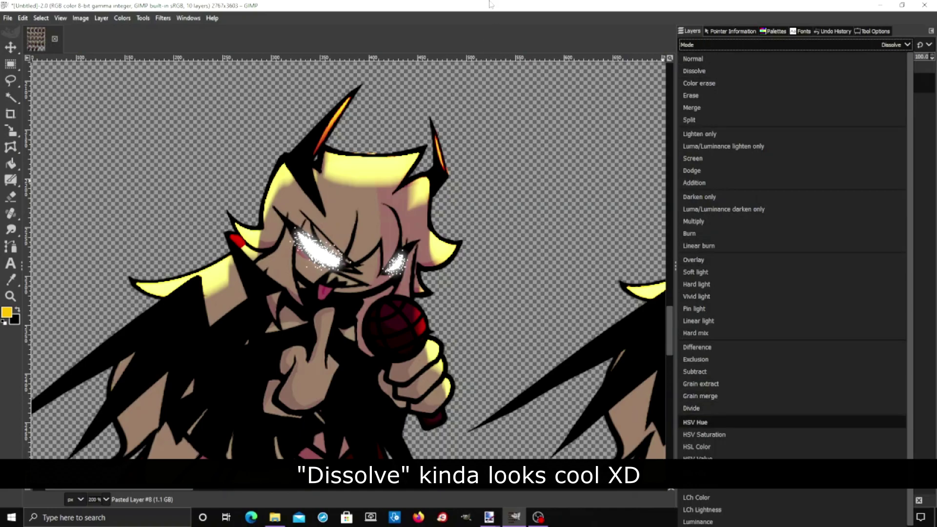
click(490, 4)
key(1)
scroll(449, 236, right, 3)
scroll(398, 238, down, 5)
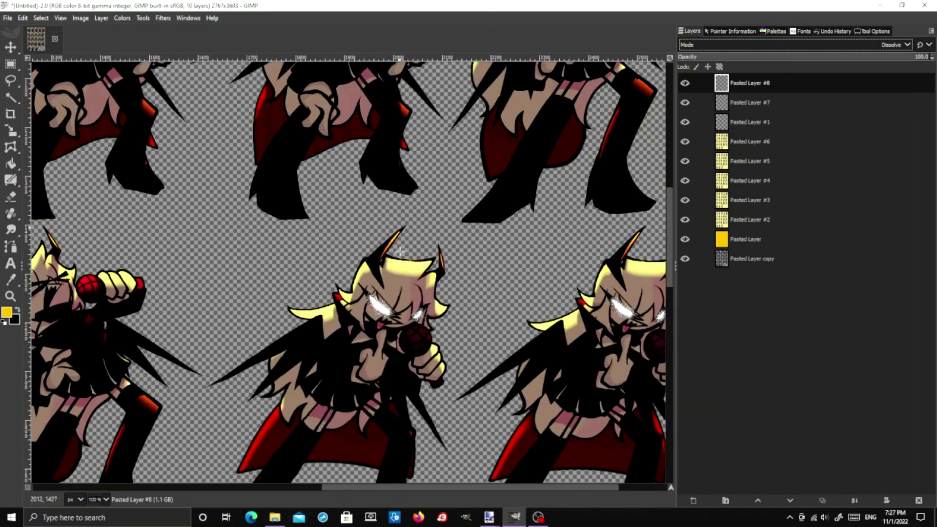
scroll(405, 258, up, 5)
Step: Try the Divide mode on Pasted Layer #8, and set its layer mode to Hard light
click(816, 44)
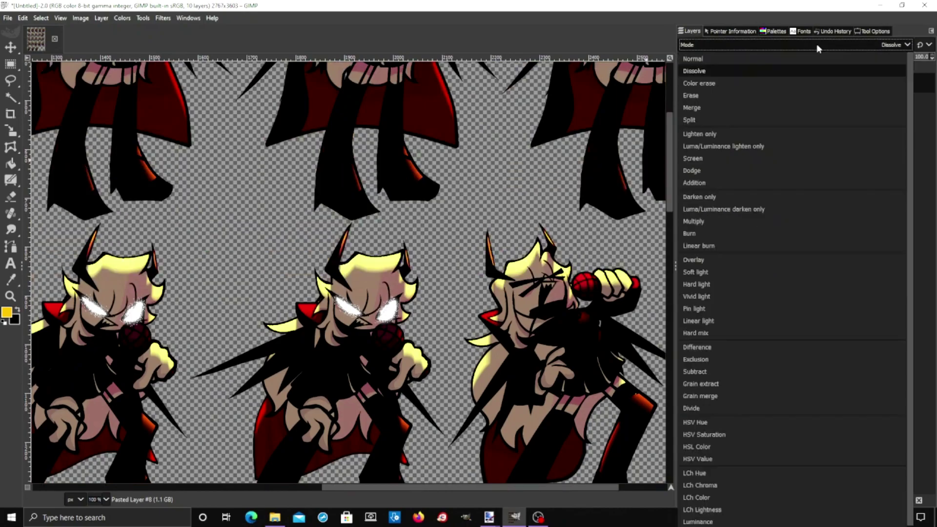
click(703, 409)
click(787, 41)
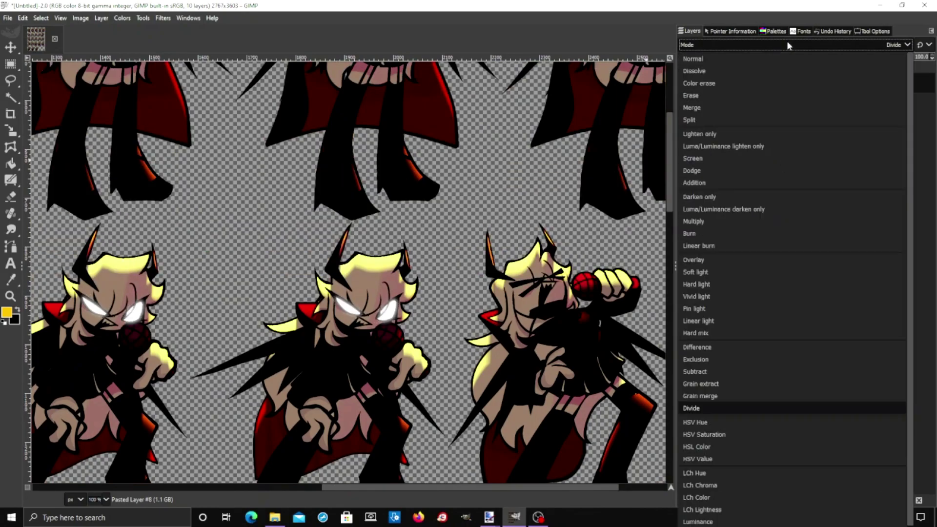
click(705, 285)
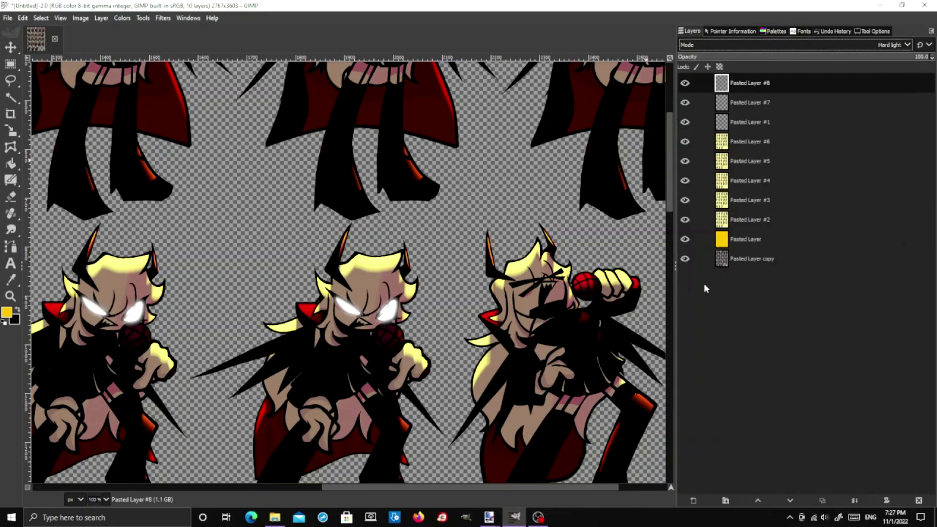
Step: Try a duplicate of Pasted Layer #8, undo it and examine the eye glow across the sprite sheet
click(820, 496)
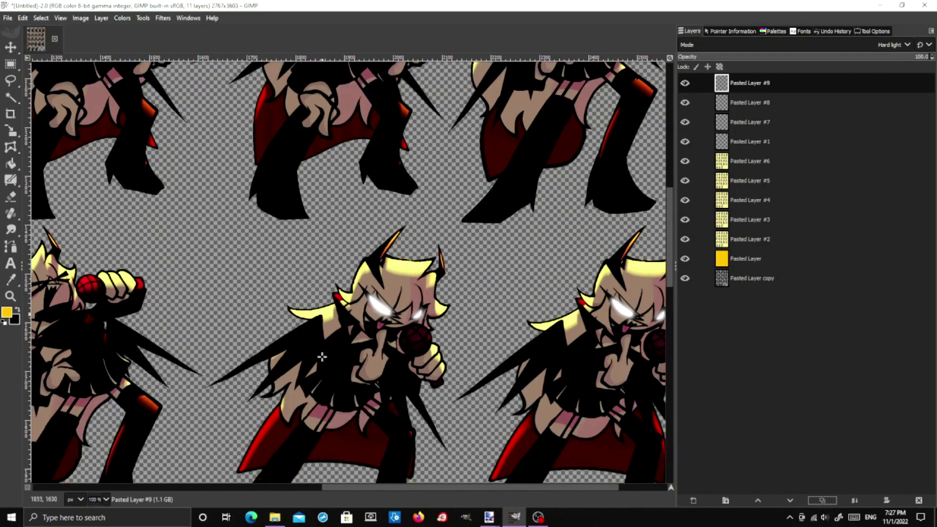
key(ctrl+z)
scroll(424, 332, down, 2)
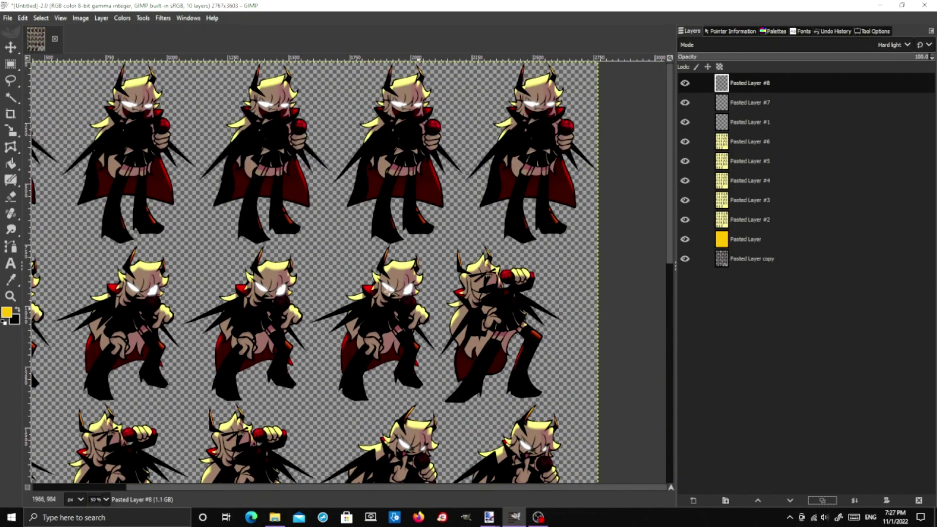
scroll(403, 302, up, 5)
scroll(385, 238, down, 2)
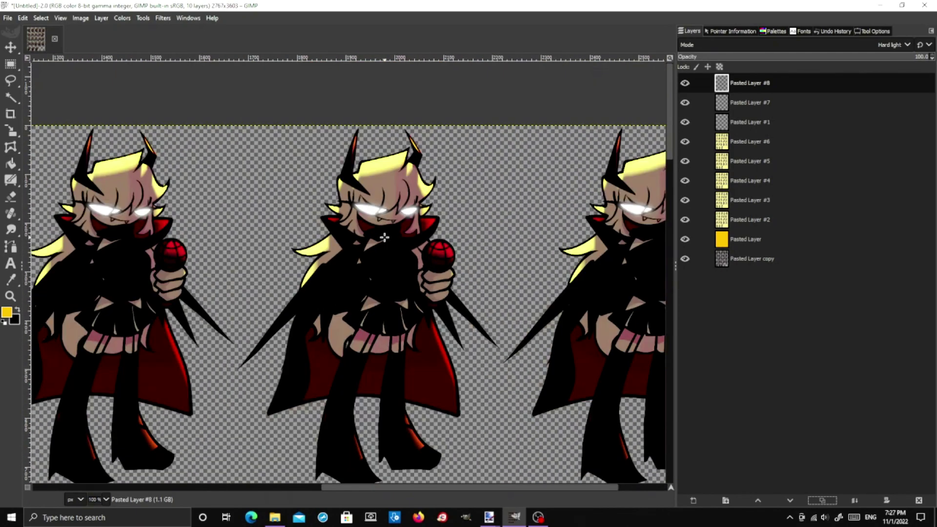
scroll(384, 238, down, 4)
scroll(264, 108, up, 3)
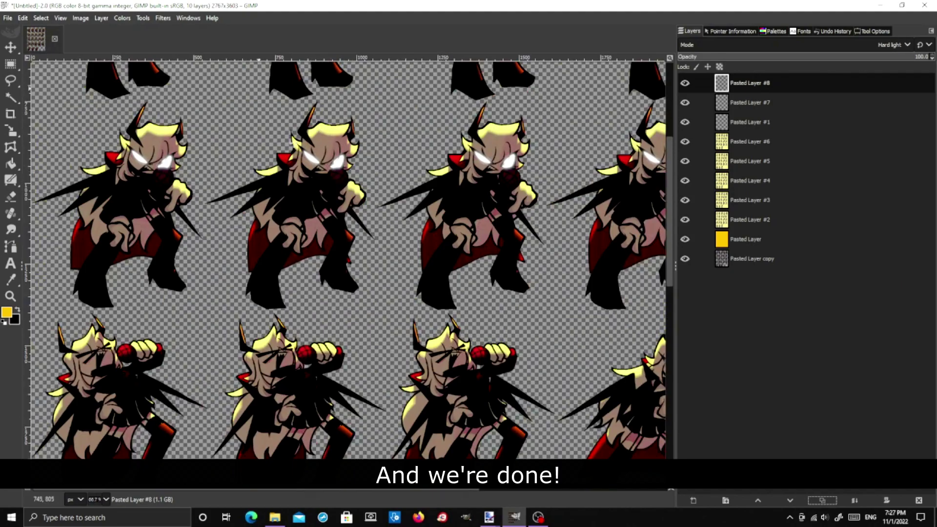
Step: Switch to paint.net and view the bg.png background scene
click(520, 444)
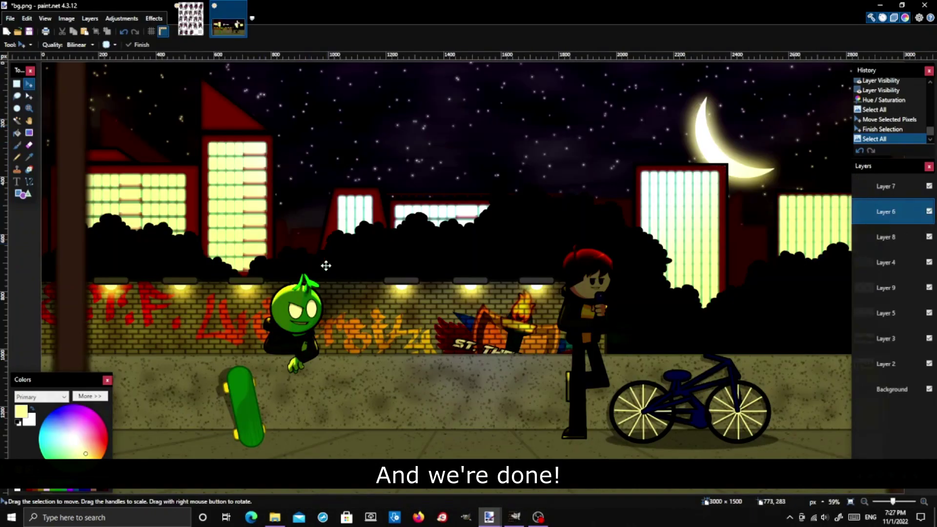
scroll(304, 310, up, 2)
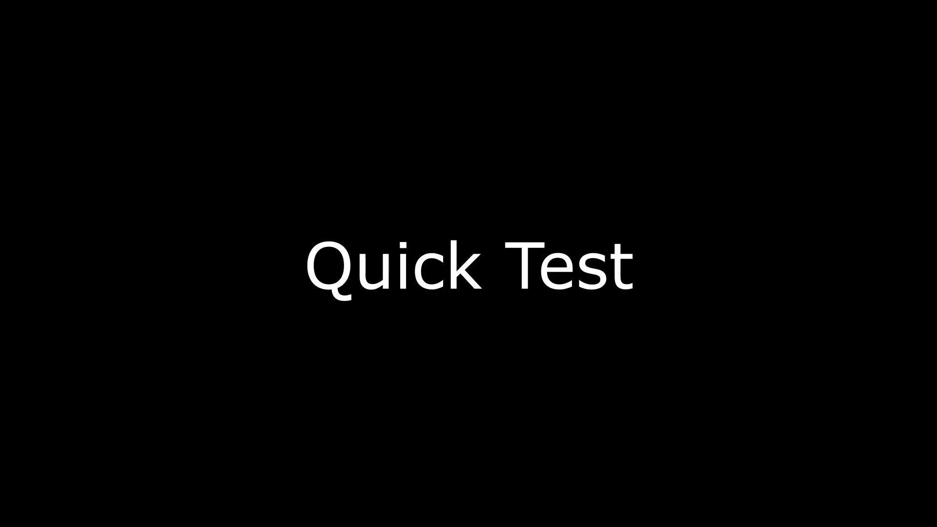